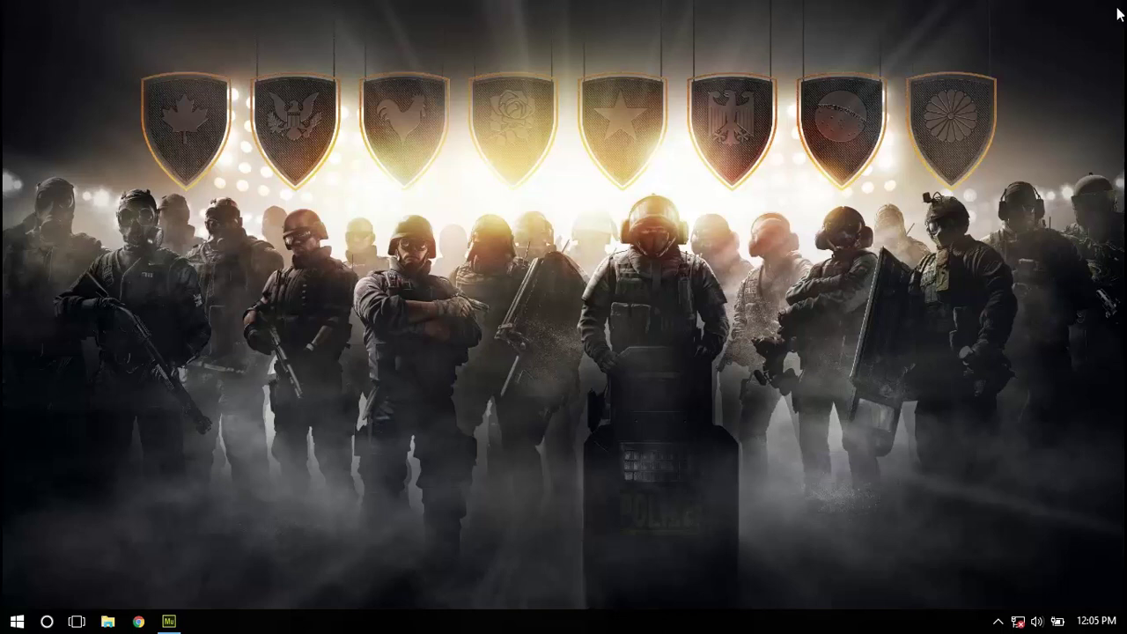
Step: Bring the Adobe Muse window with the Website-5 site plan back on screen
click(169, 620)
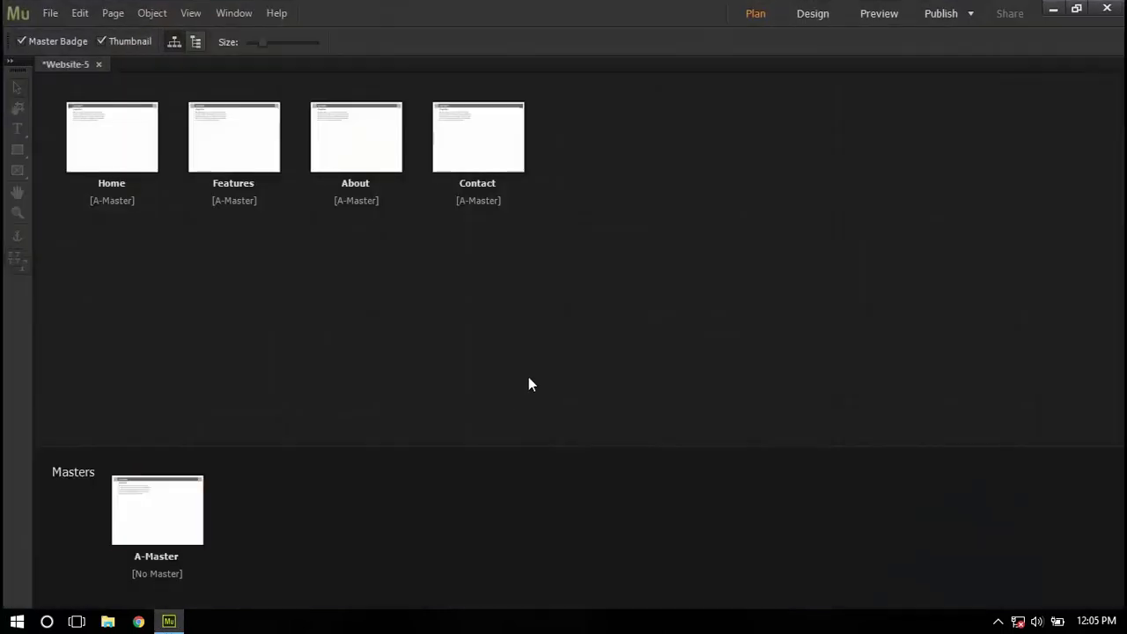
Step: Create a new Fluid Width site (min width 320) and close Website-5 without saving
click(50, 12)
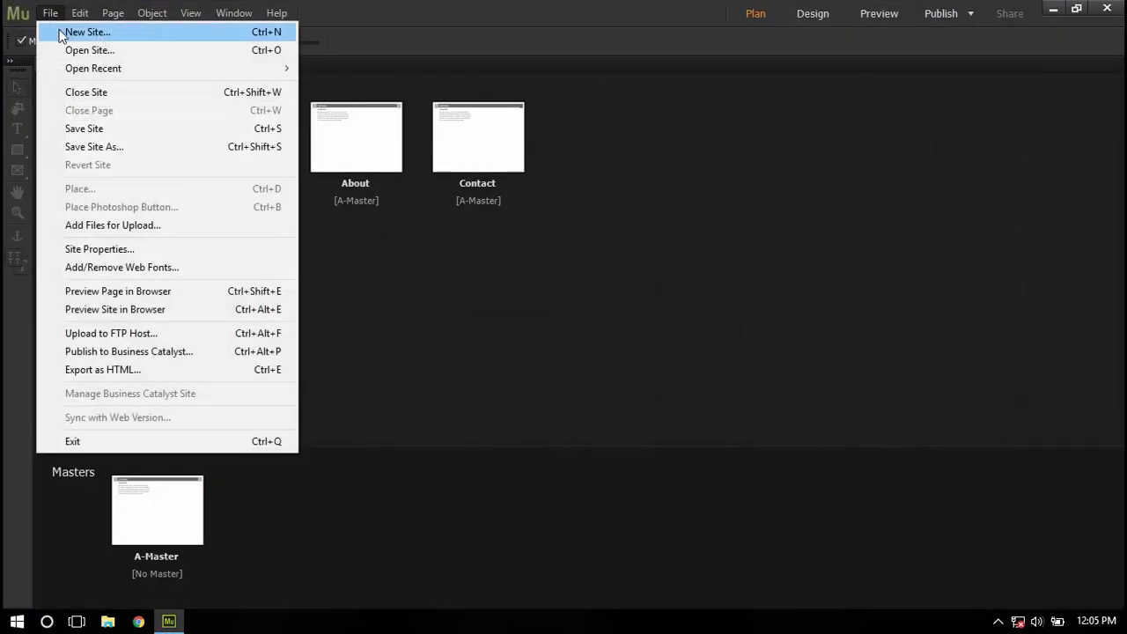
click(60, 32)
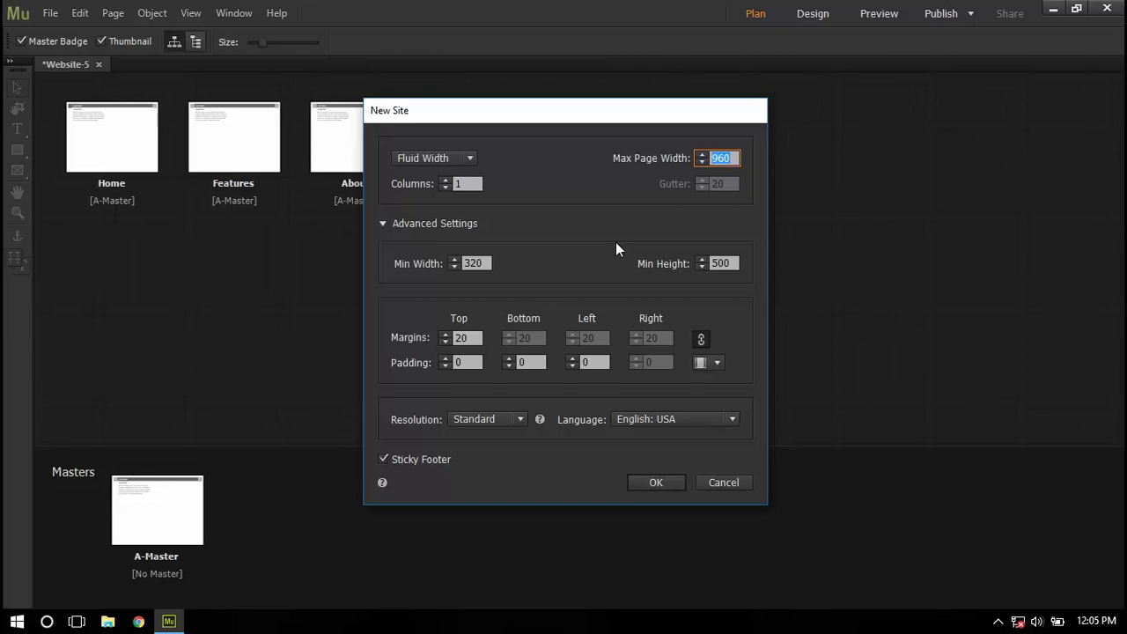
click(664, 480)
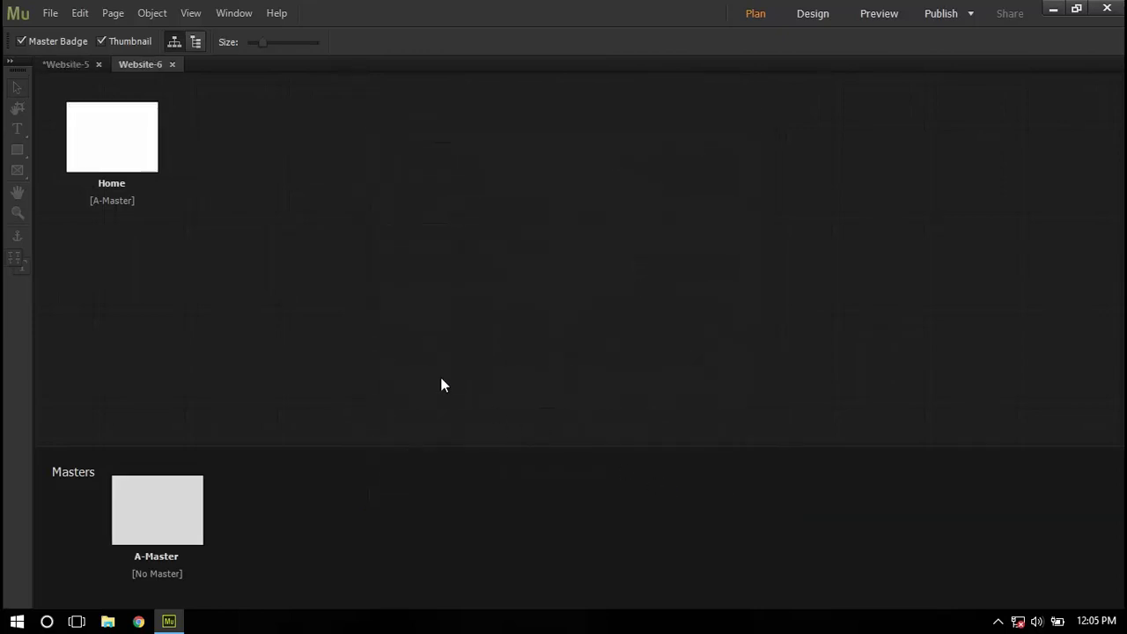
click(99, 65)
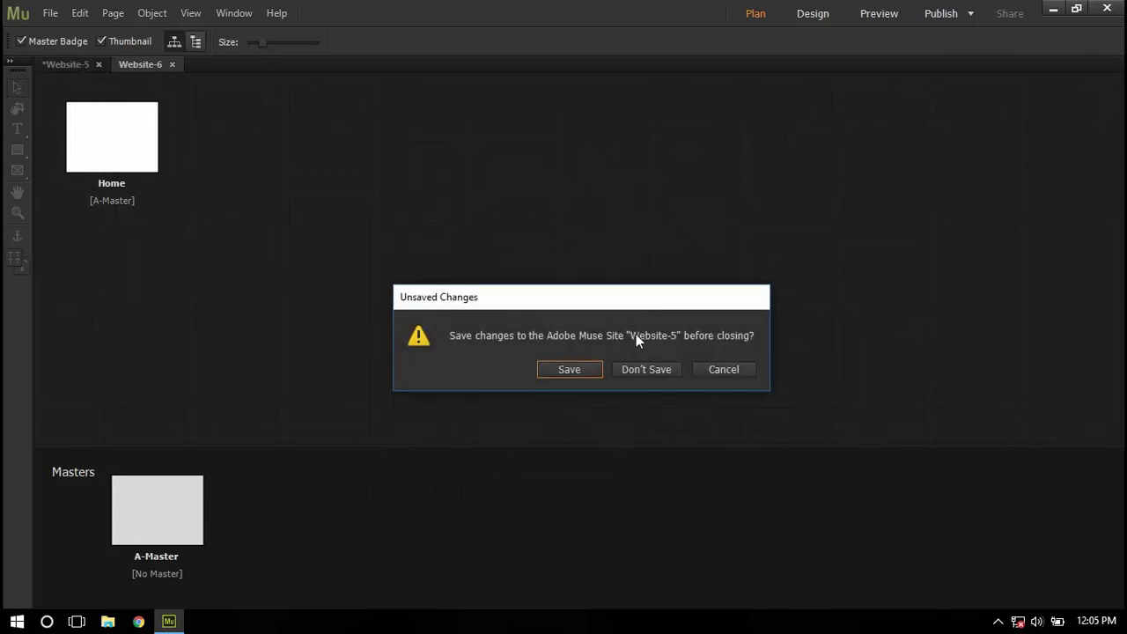
click(651, 367)
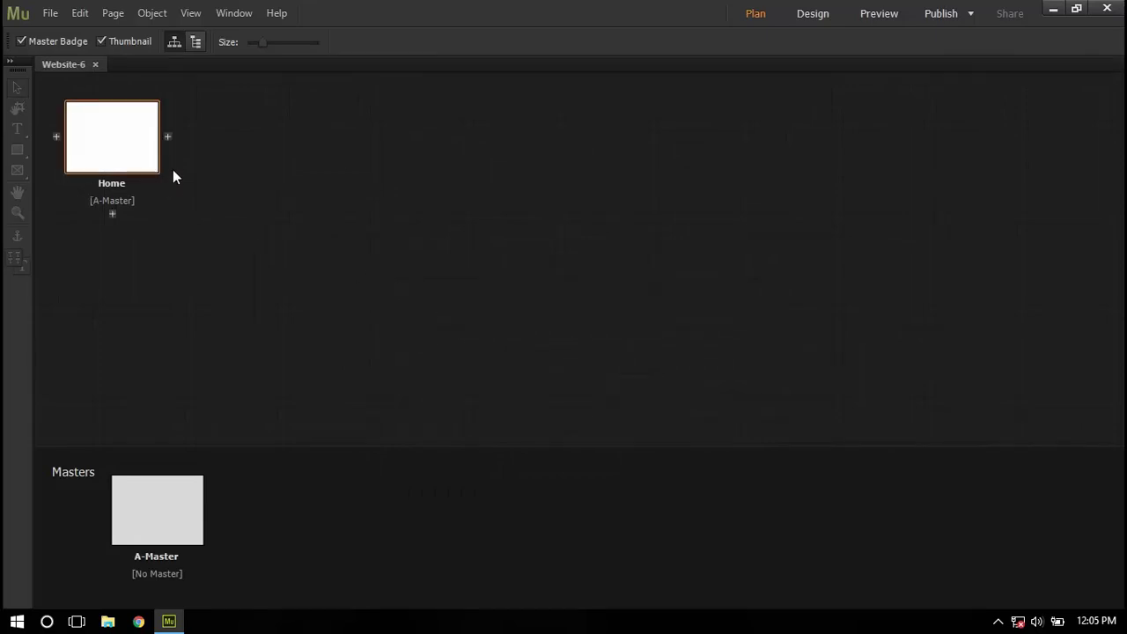
Step: Add Features, About, Products and Contact pages after Home in the Website-6 plan
click(169, 133)
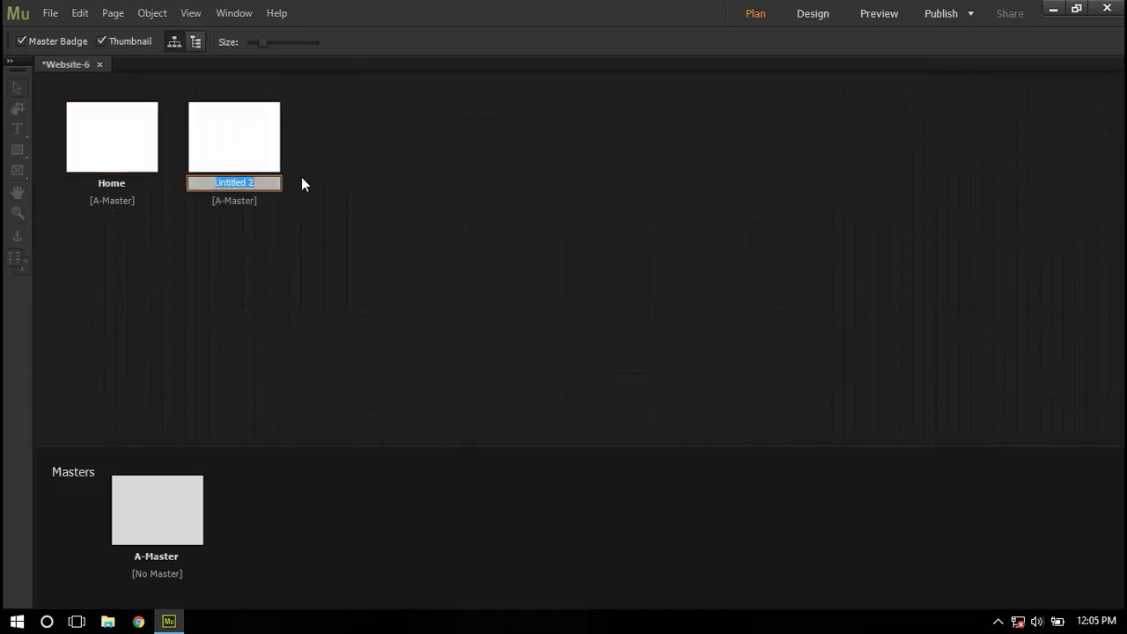
text(Features)
click(301, 177)
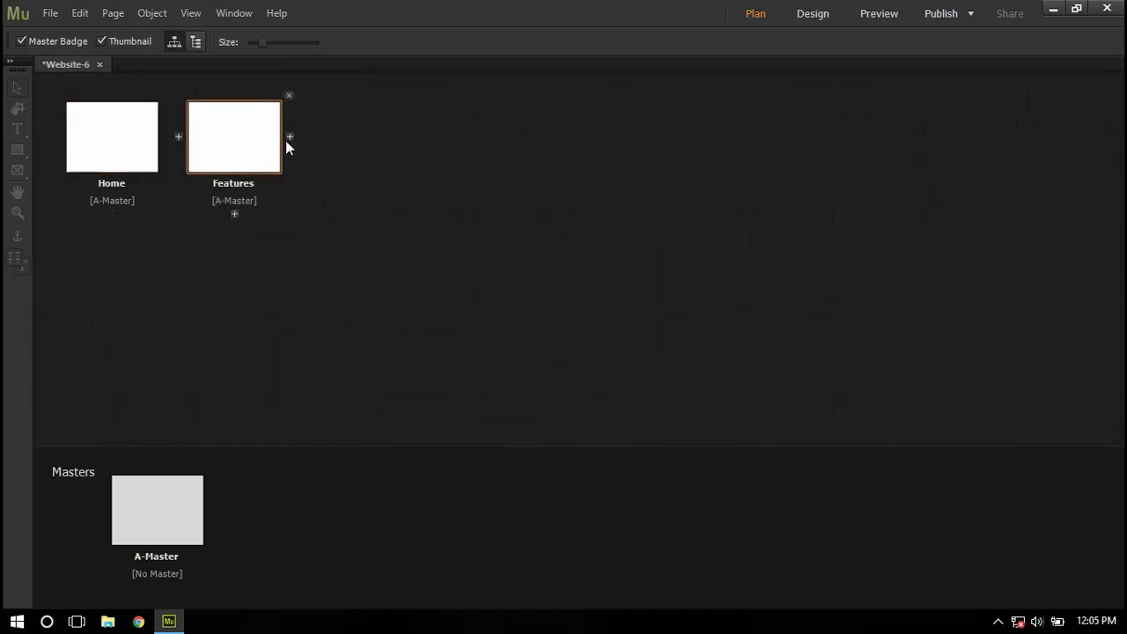
click(289, 137)
text(About)
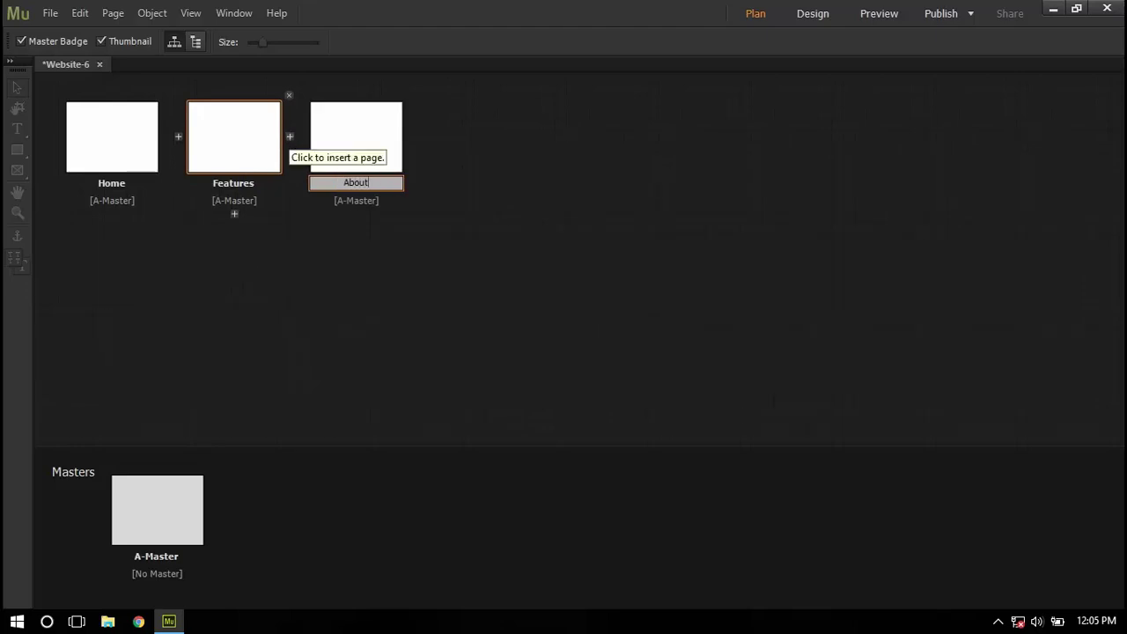
click(411, 137)
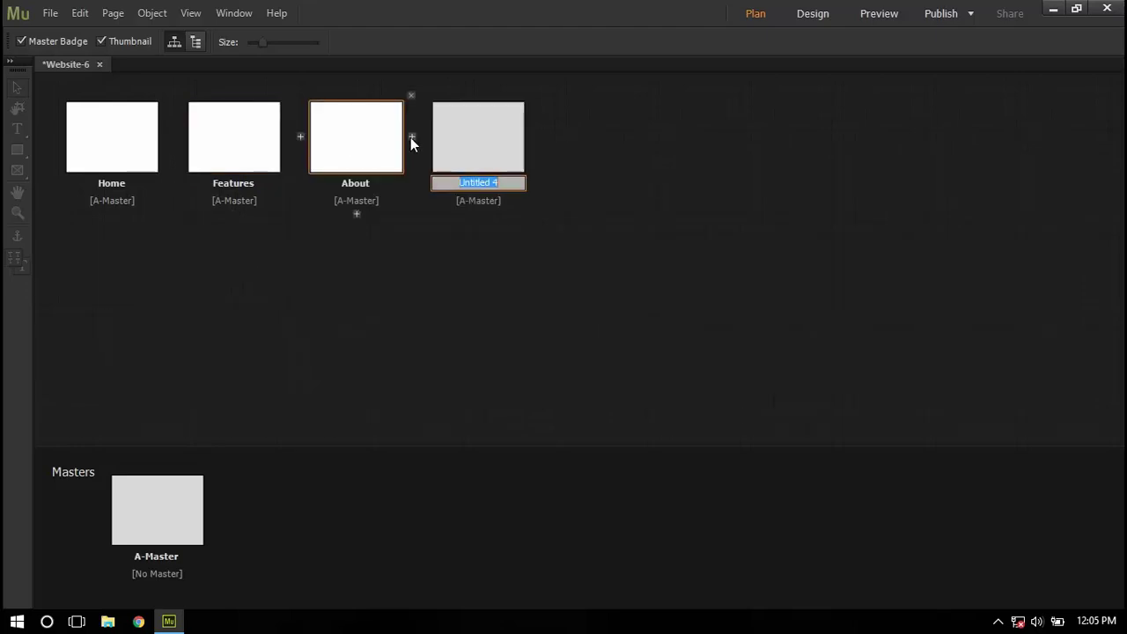
text(Prod)
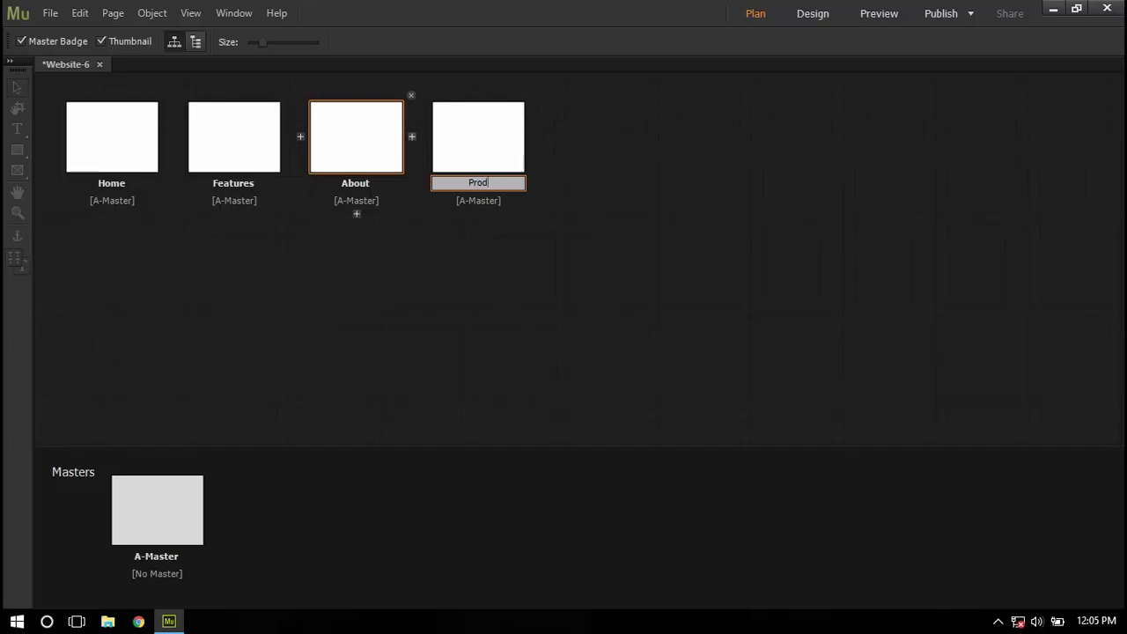
text(ucts)
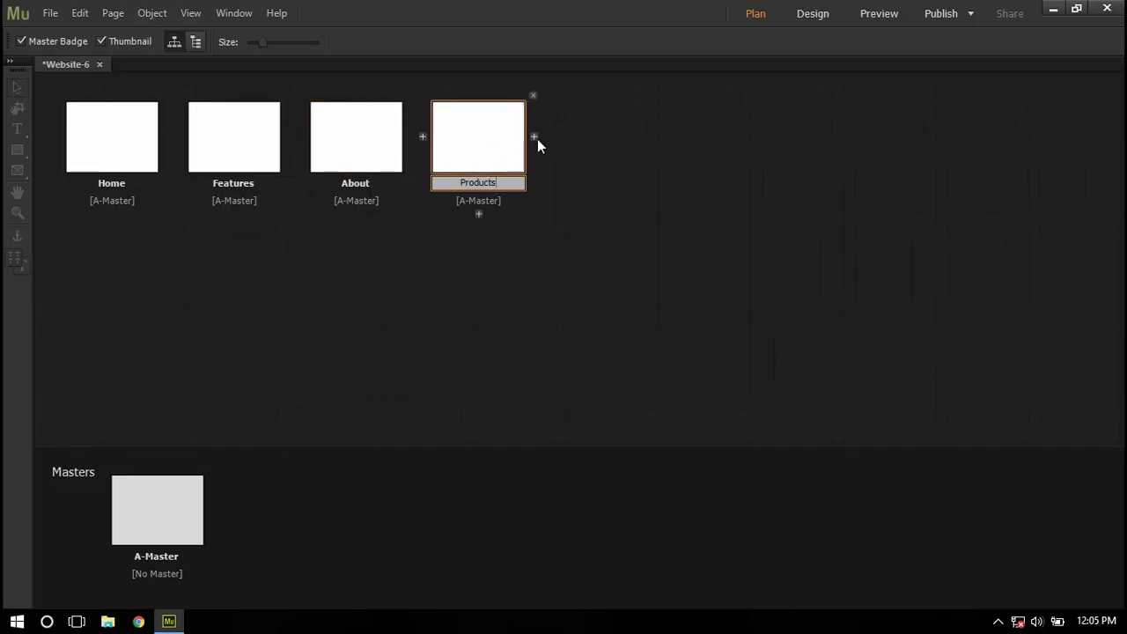
key(Return)
click(533, 137)
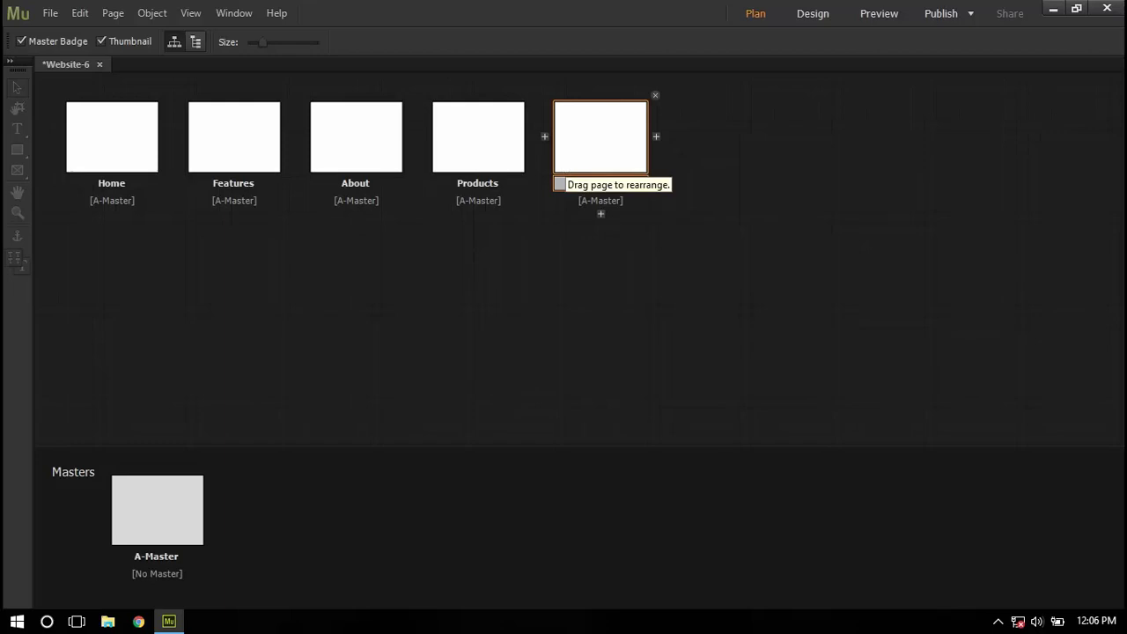
text(Contact)
key(Return)
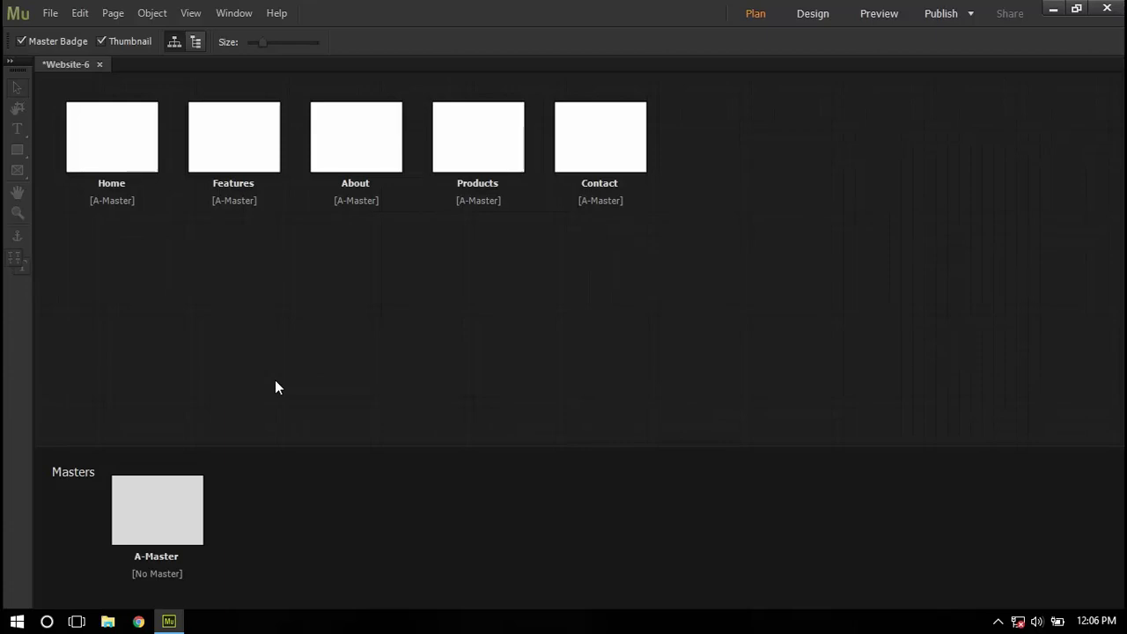
mouse_move(96, 206)
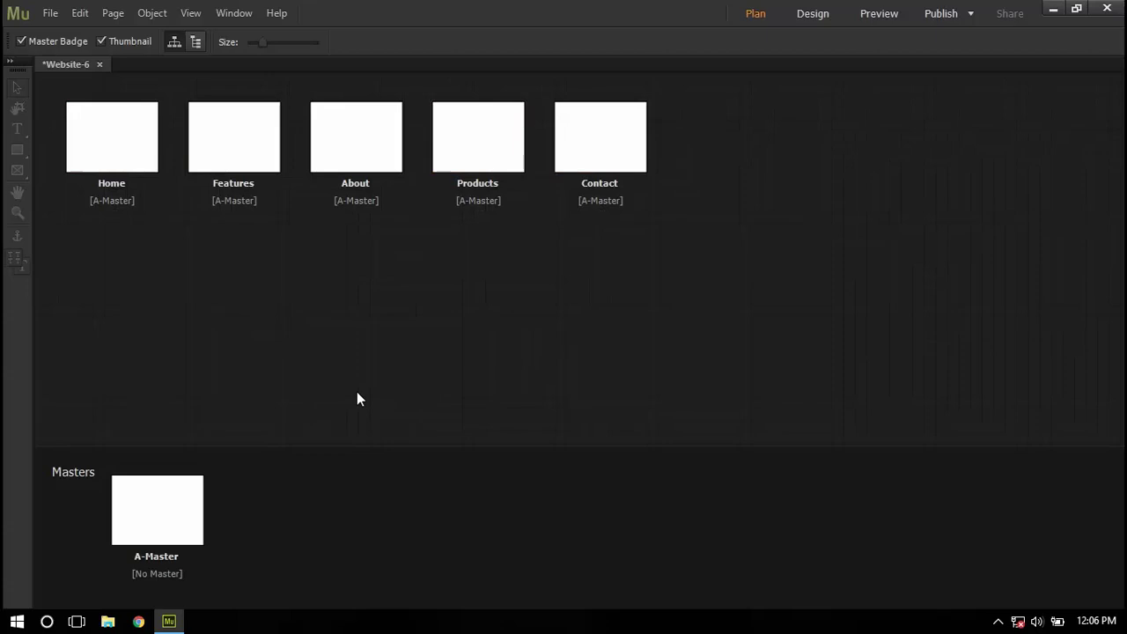
Step: Open the A-Master page for design and tidy the panel dock
double_click(170, 530)
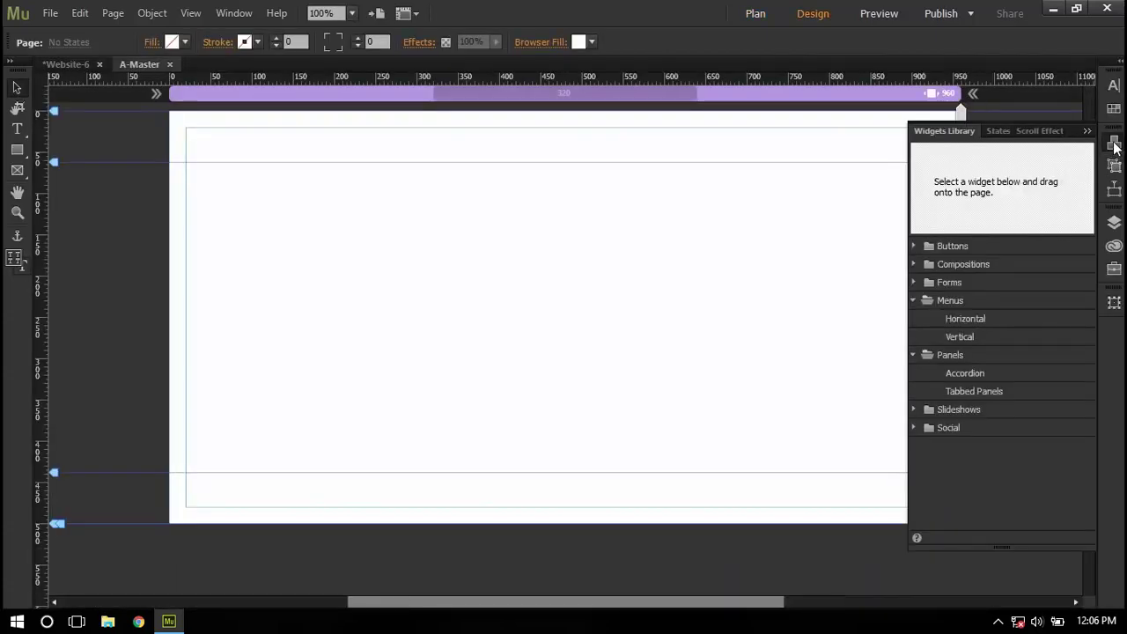
click(1114, 146)
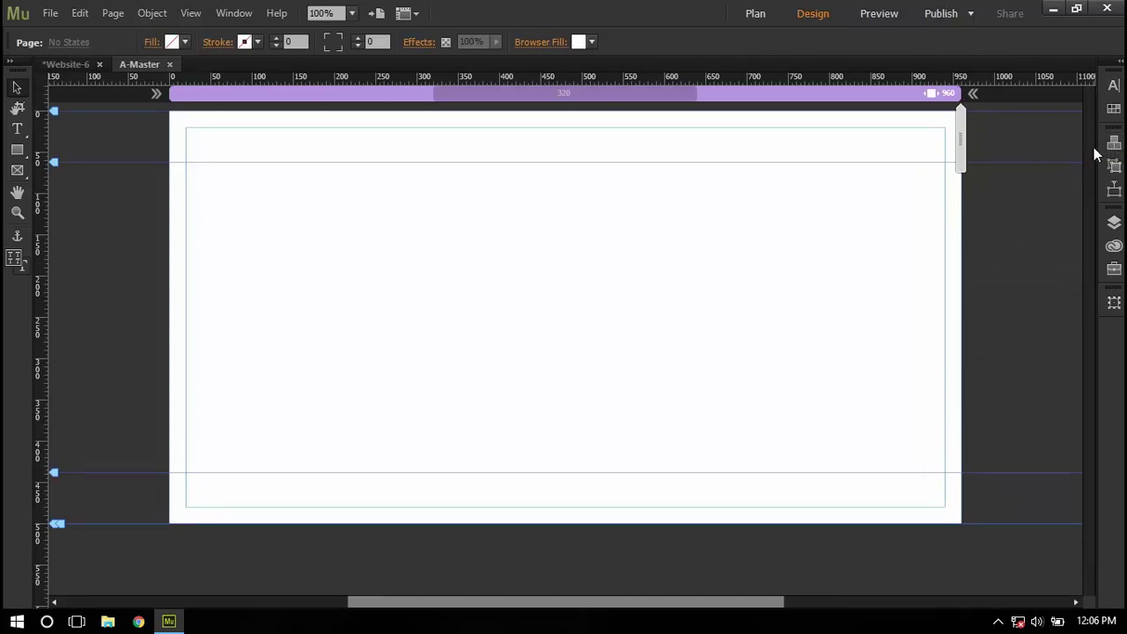
drag(1096, 150, 980, 145)
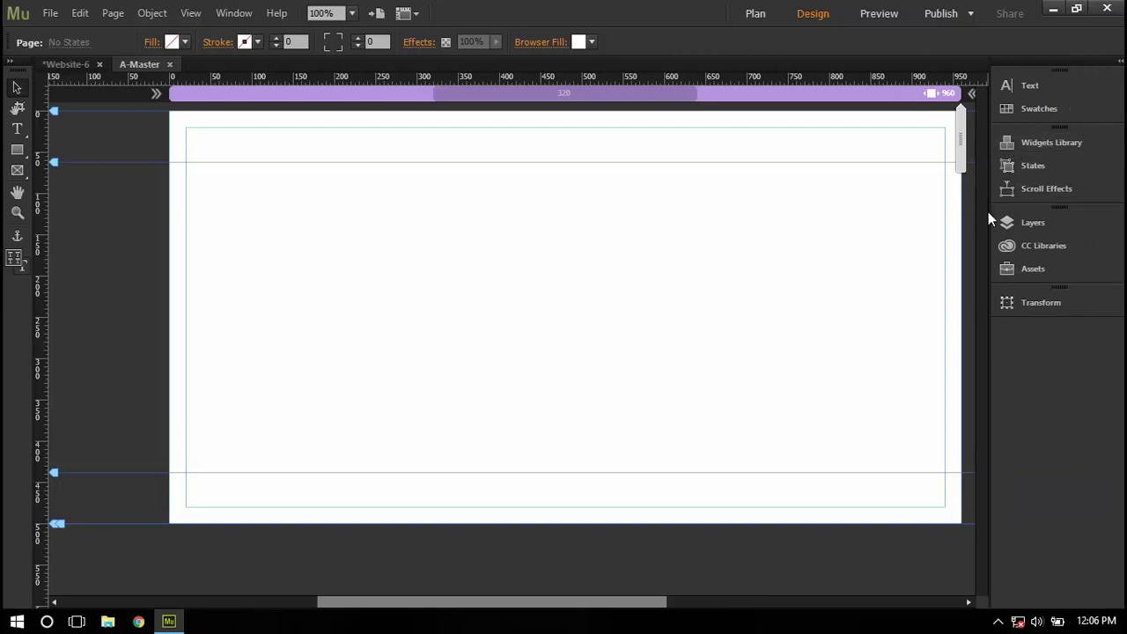
drag(988, 214, 1123, 176)
Step: Place the Horizontal menu widget from the Menus category at the top of A-Master
click(1114, 141)
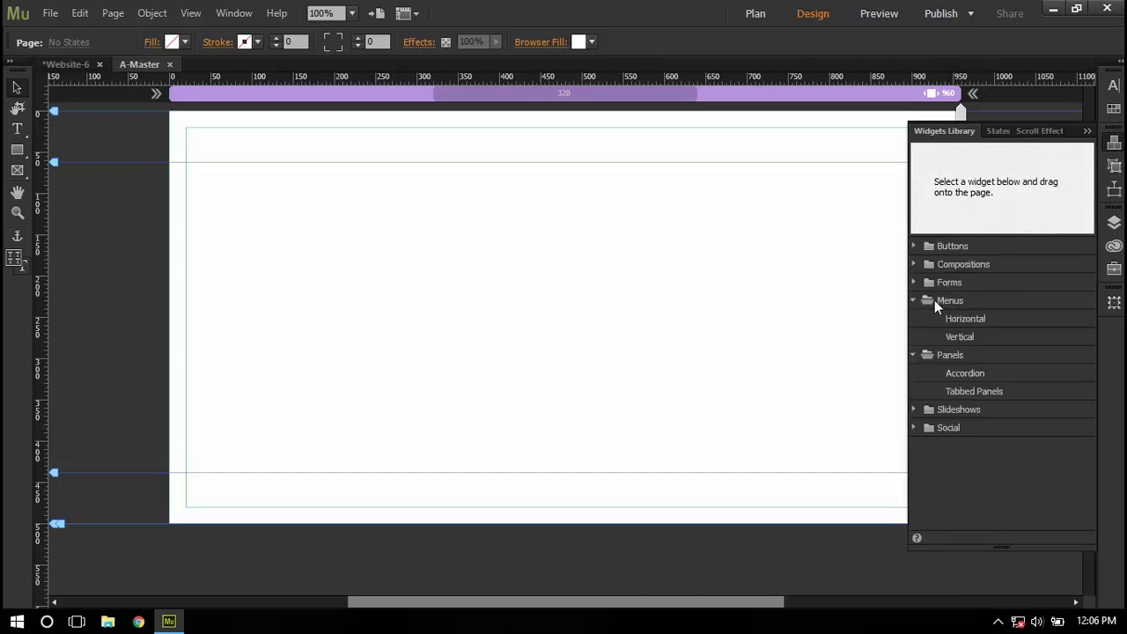
click(921, 301)
click(913, 319)
click(936, 301)
click(986, 318)
drag(1000, 319, 479, 143)
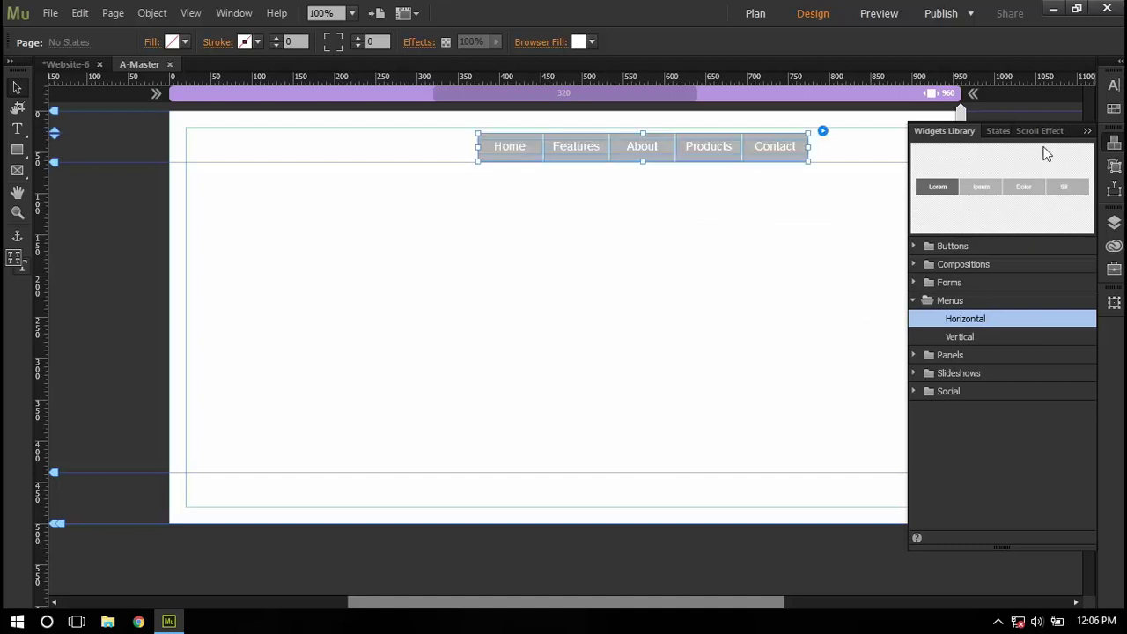
Step: Stretch the menu widget from the left to the right margin and make it slightly taller
click(1115, 150)
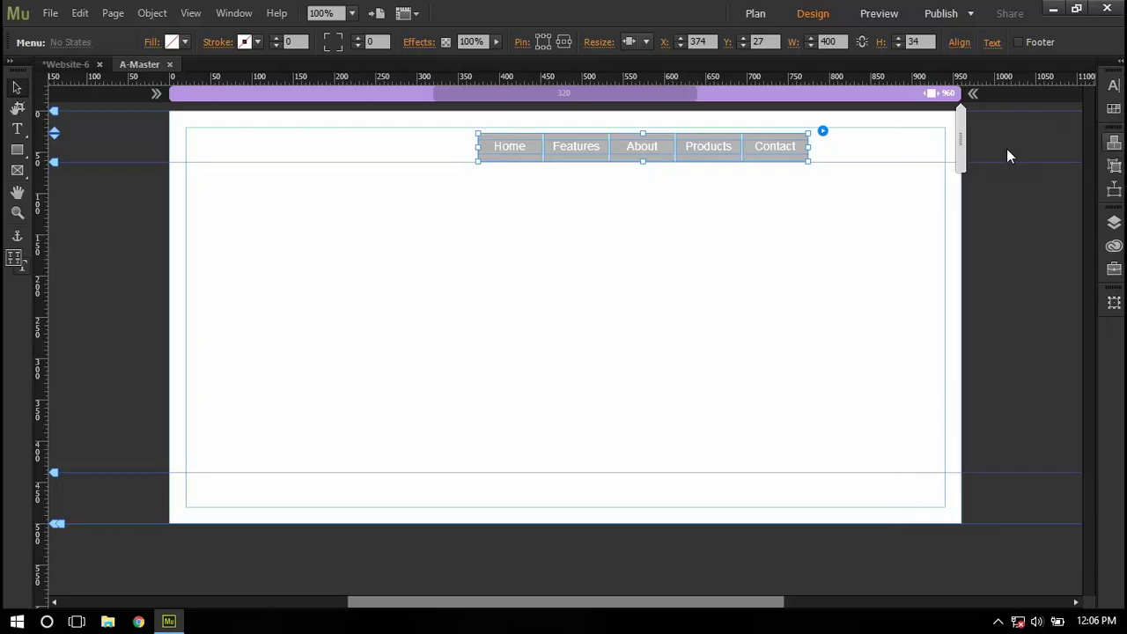
click(704, 157)
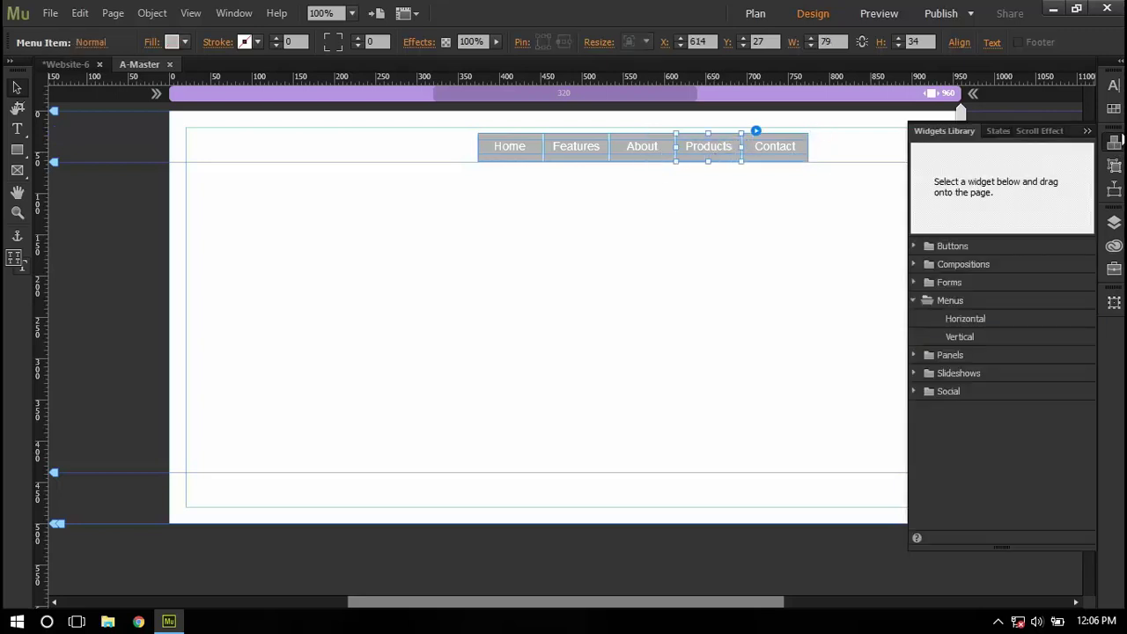
click(588, 180)
click(586, 158)
drag(675, 150, 390, 156)
drag(516, 141, 947, 150)
drag(564, 155, 566, 169)
click(596, 252)
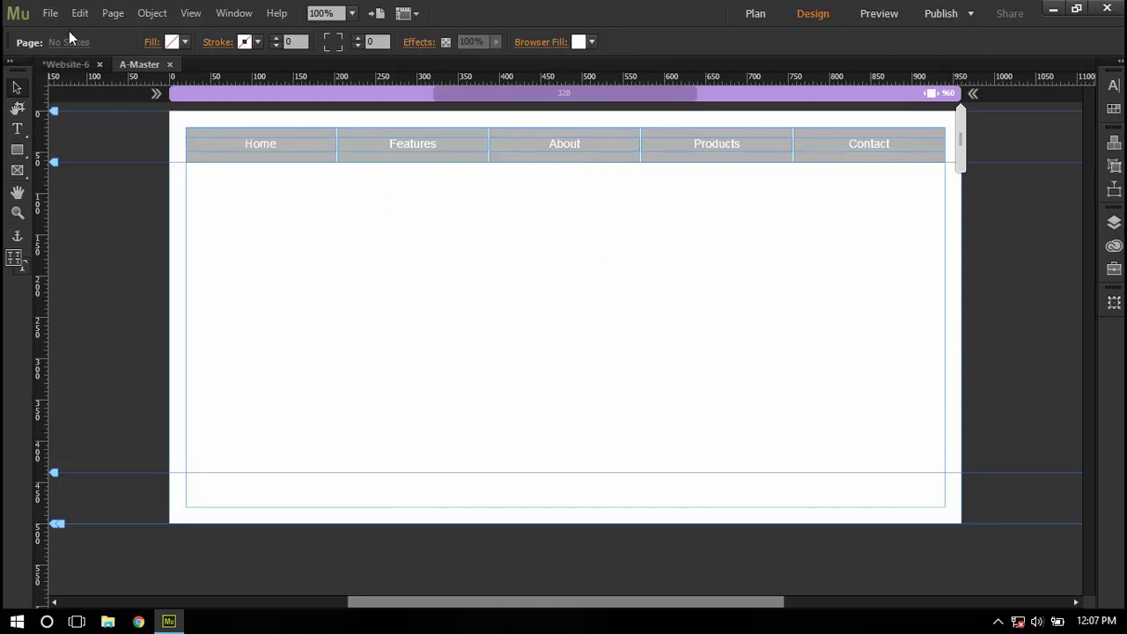
click(50, 13)
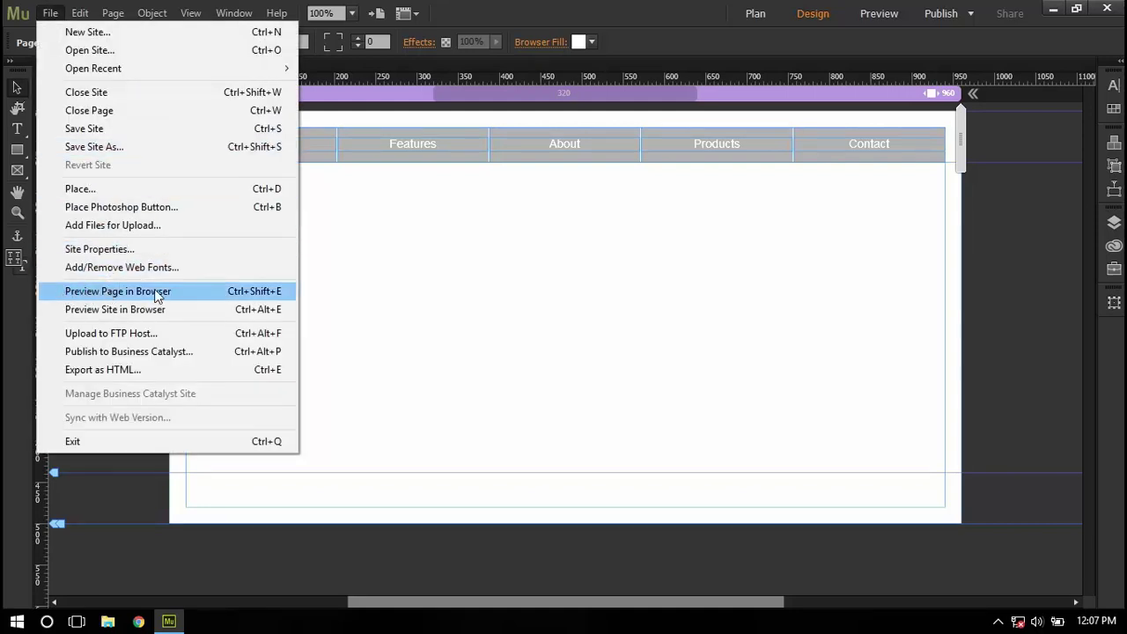
Step: Preview the page in Chrome and resize the window narrower and wider to test the menu
click(266, 298)
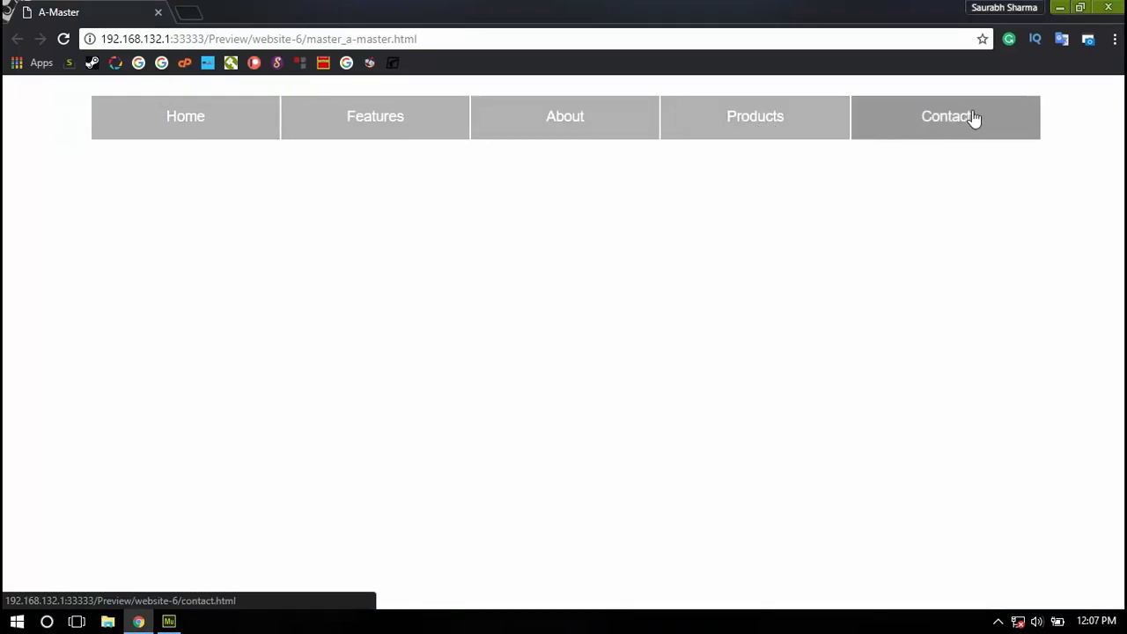
click(1079, 10)
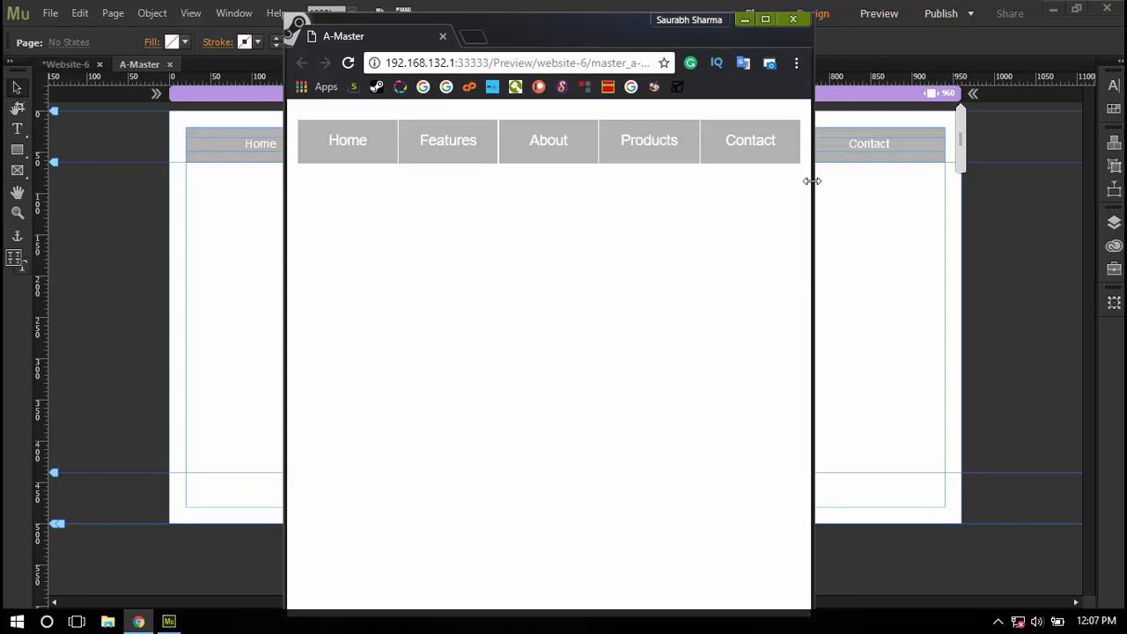
drag(811, 181, 538, 191)
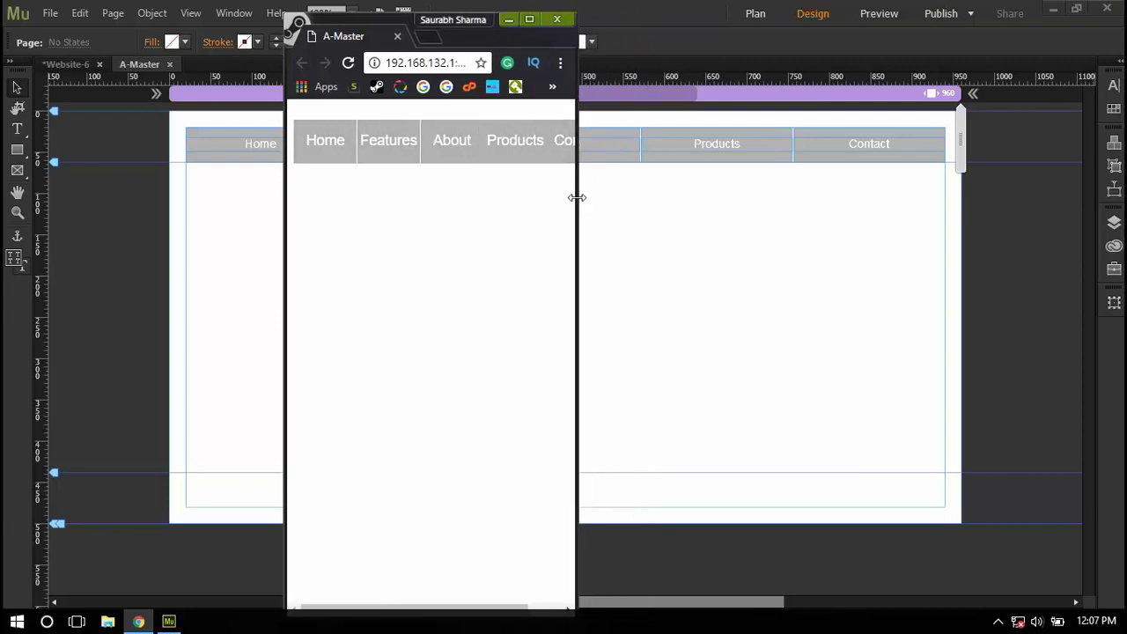
drag(576, 197, 659, 196)
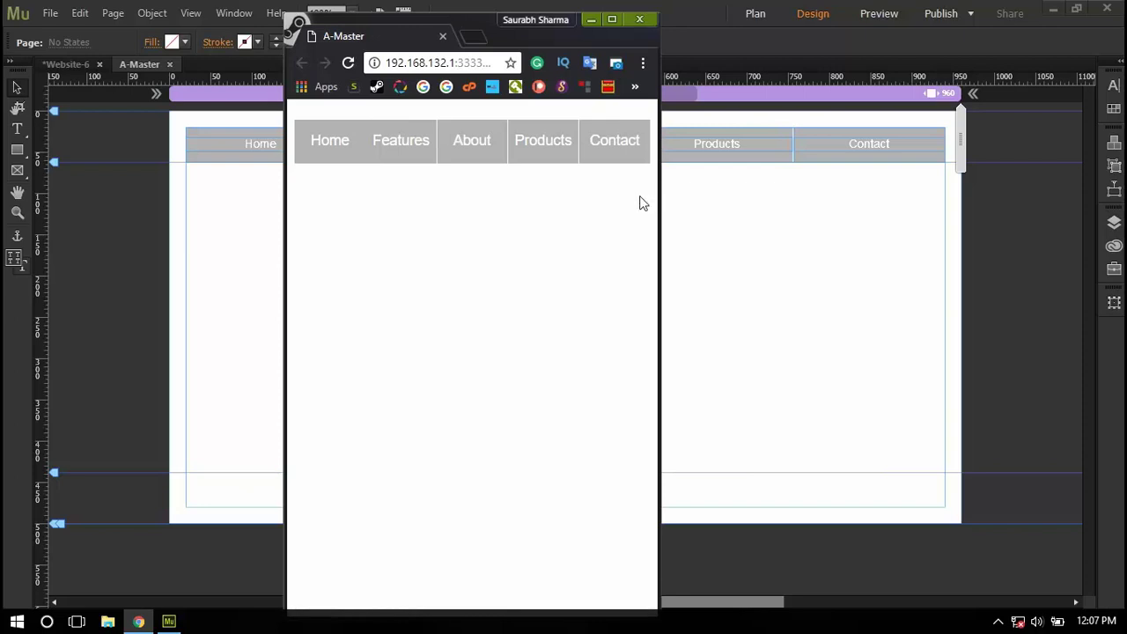
drag(501, 40, 503, 28)
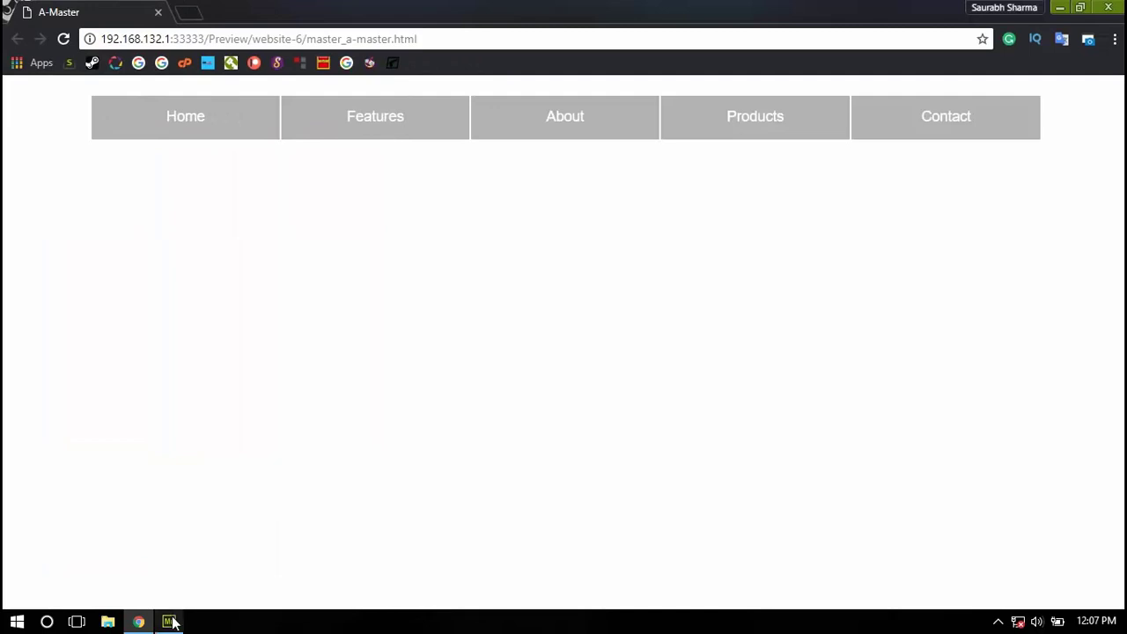
Step: Add a 320-pixel breakpoint to the A-Master layout
click(170, 619)
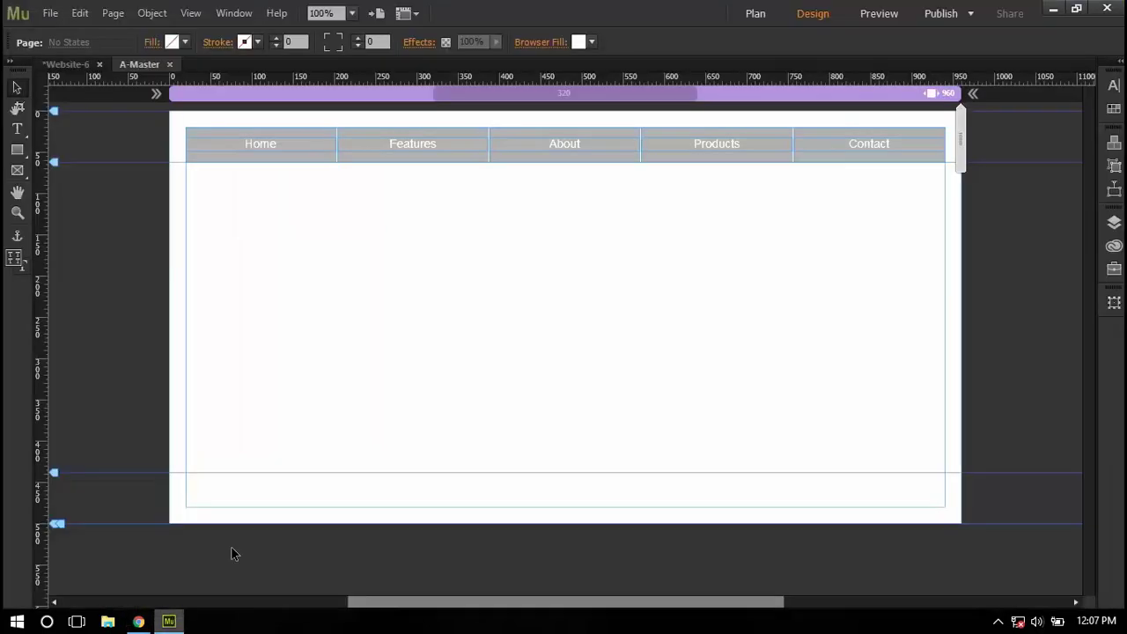
right_click(695, 94)
click(716, 105)
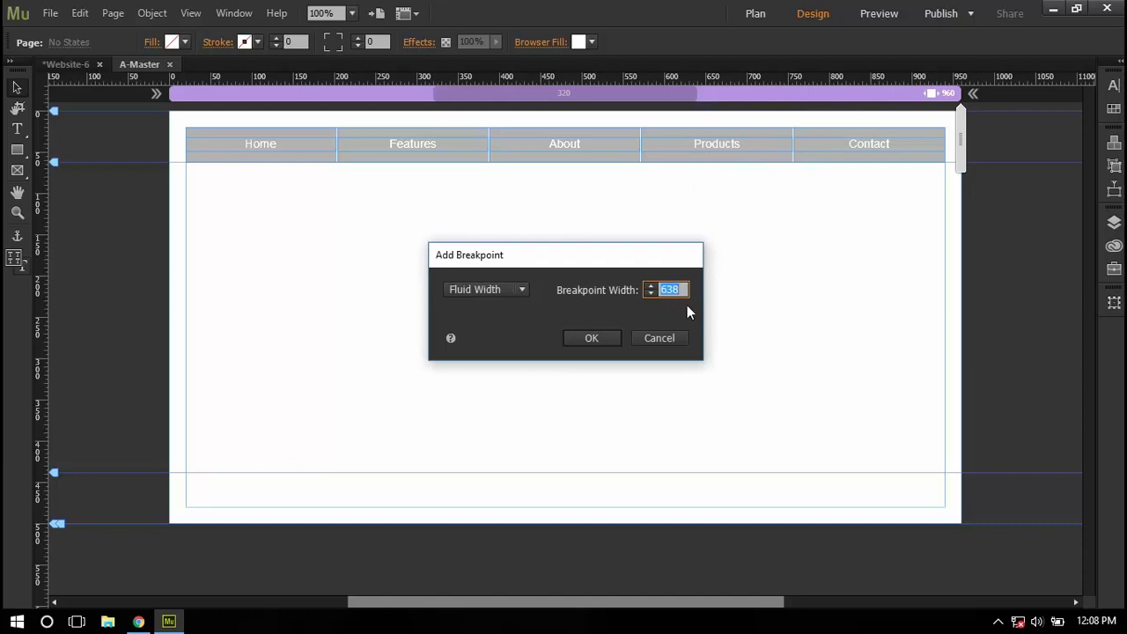
text(320)
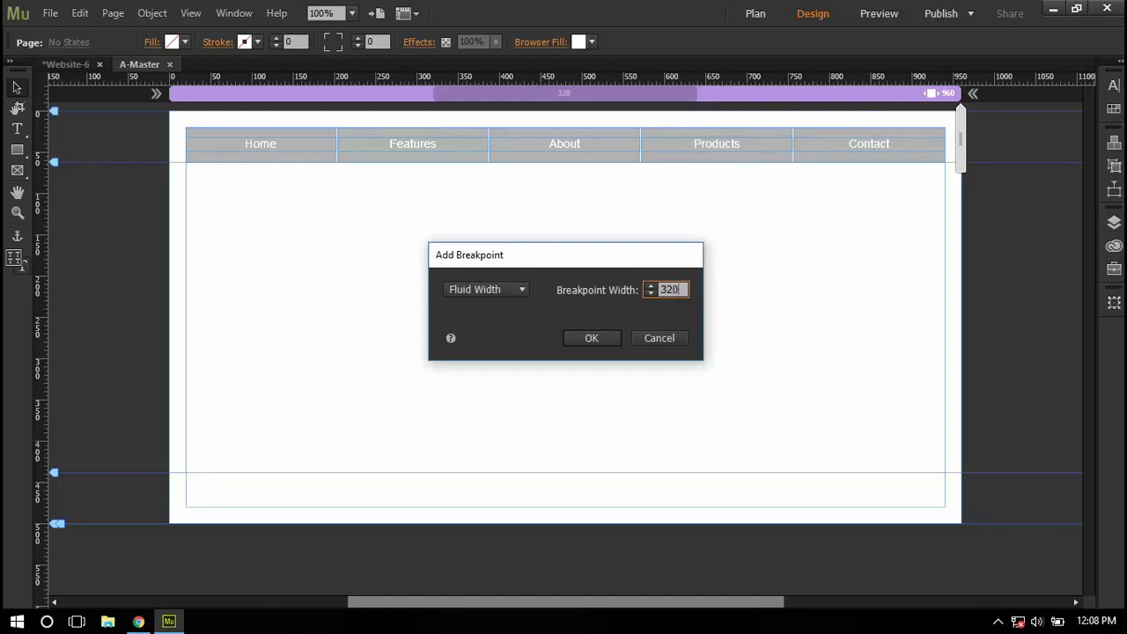
click(591, 340)
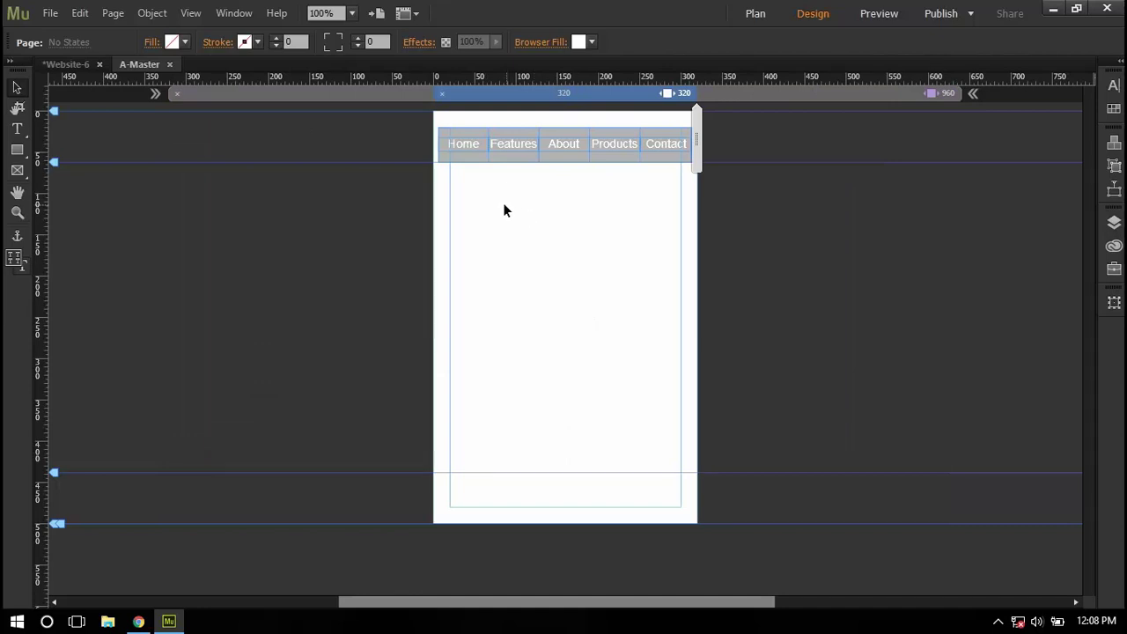
Step: Hide the horizontal menu in the 320 breakpoint, confirming the 960 layout still shows it
click(603, 141)
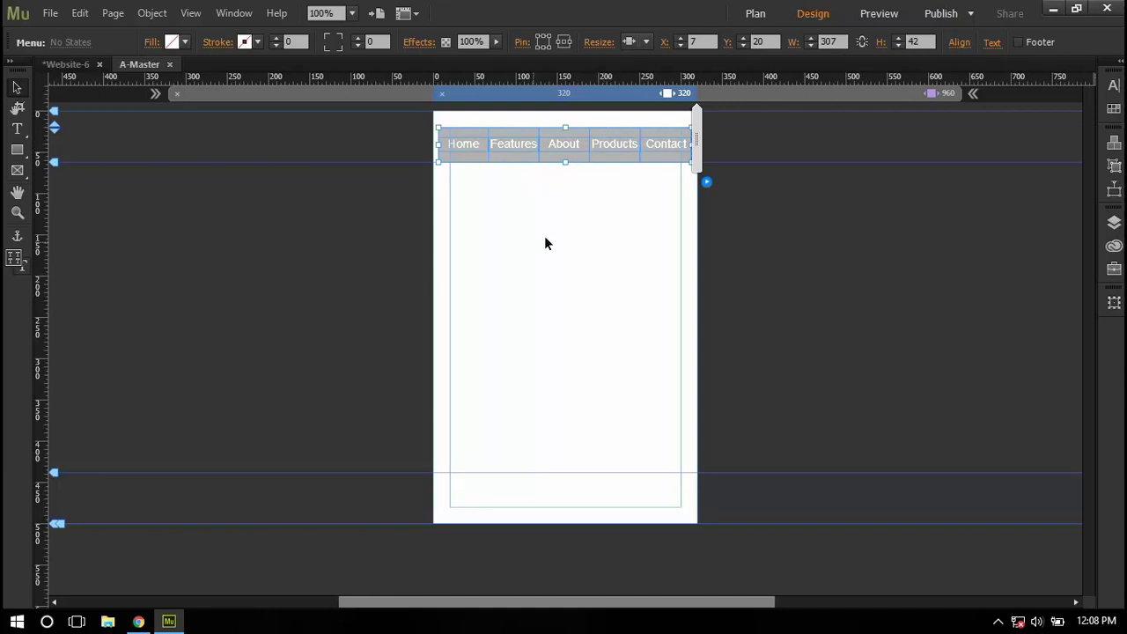
right_click(573, 146)
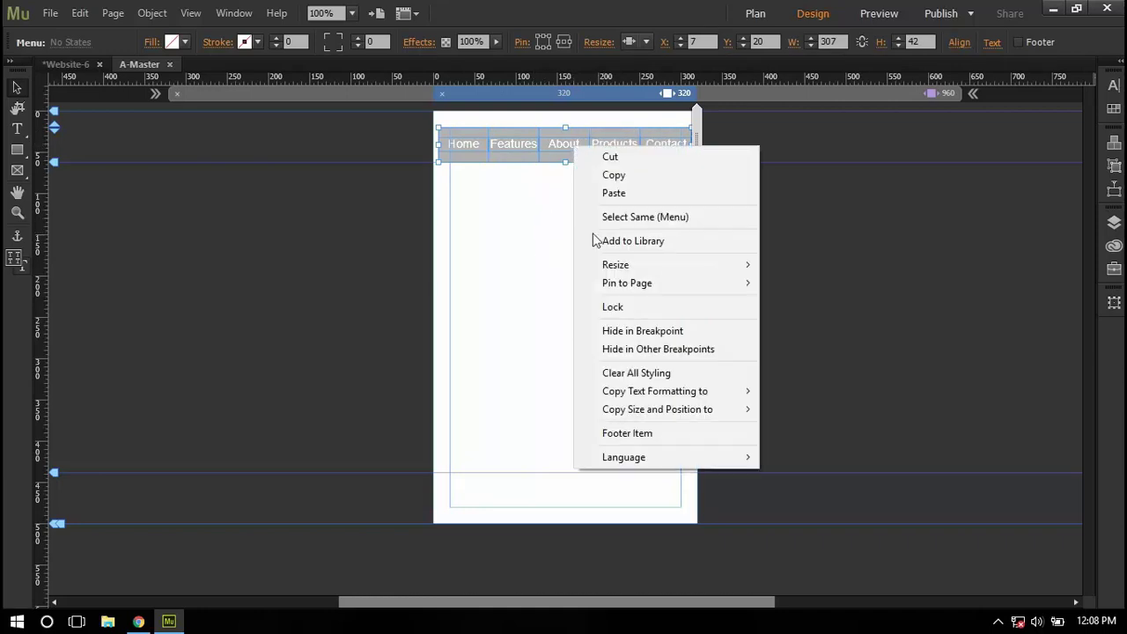
click(616, 336)
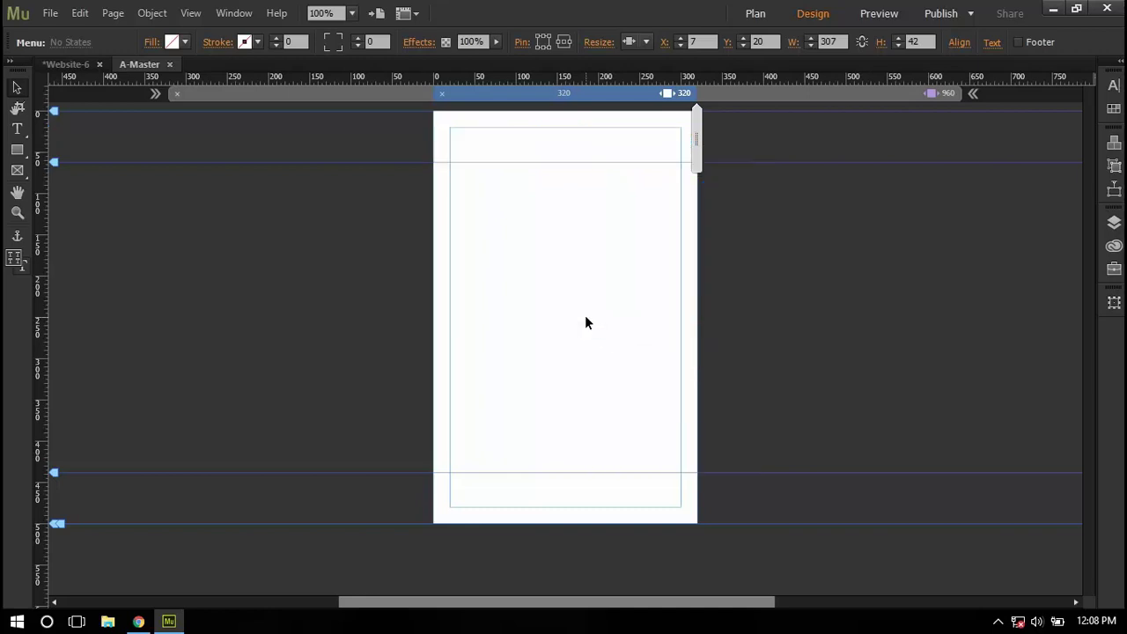
click(840, 95)
drag(603, 267, 818, 190)
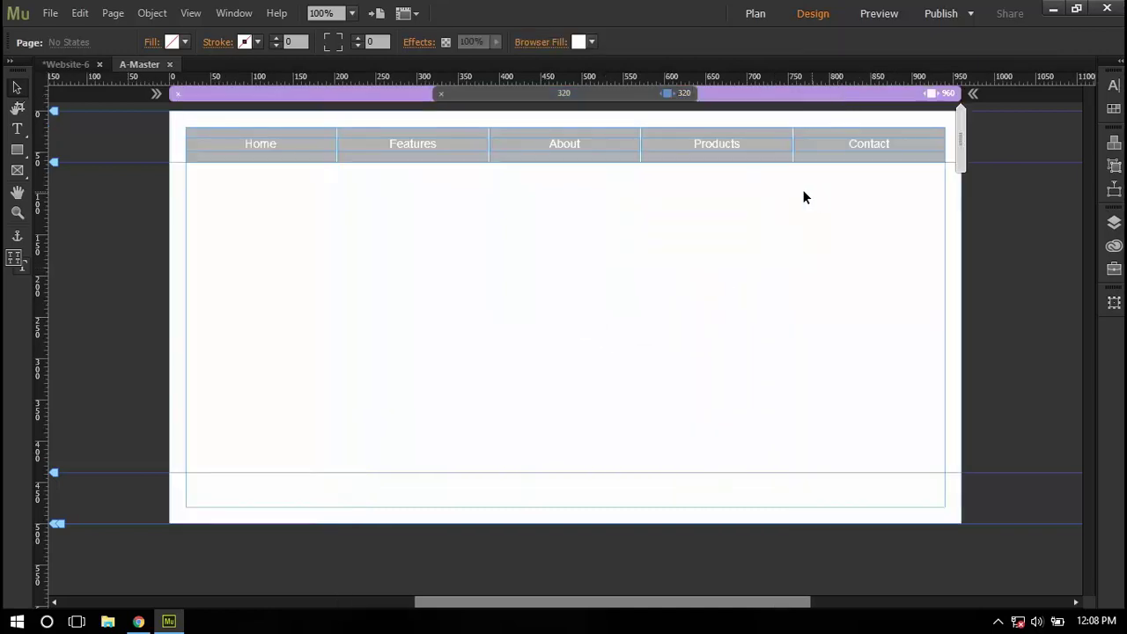
click(572, 92)
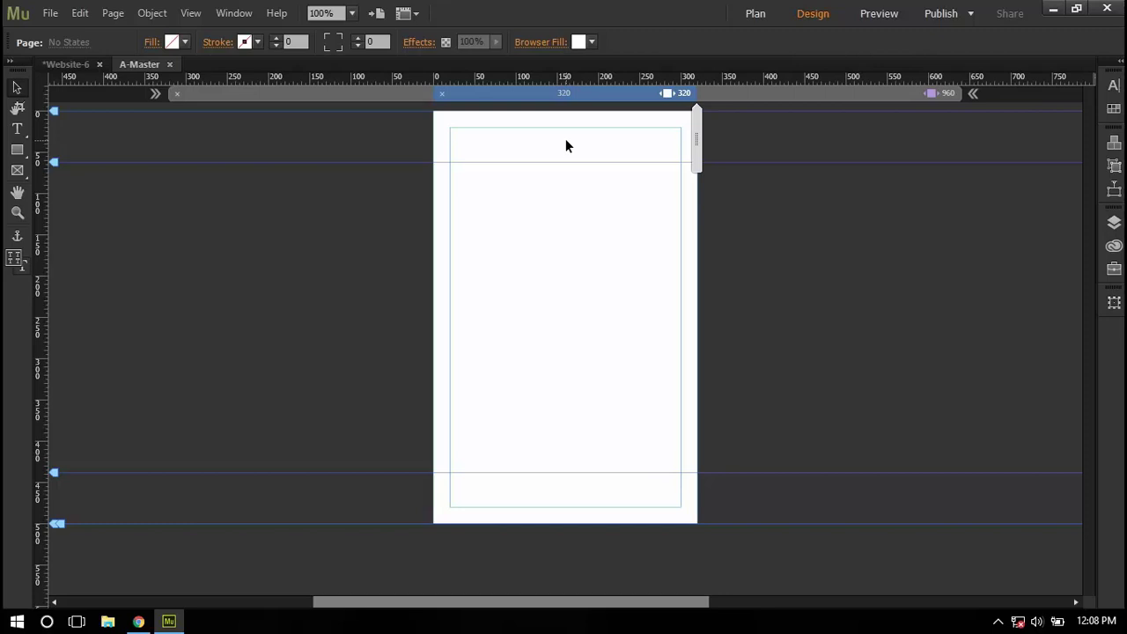
Step: Draw a thin black bar at the page's top right and duplicate it below
click(12, 156)
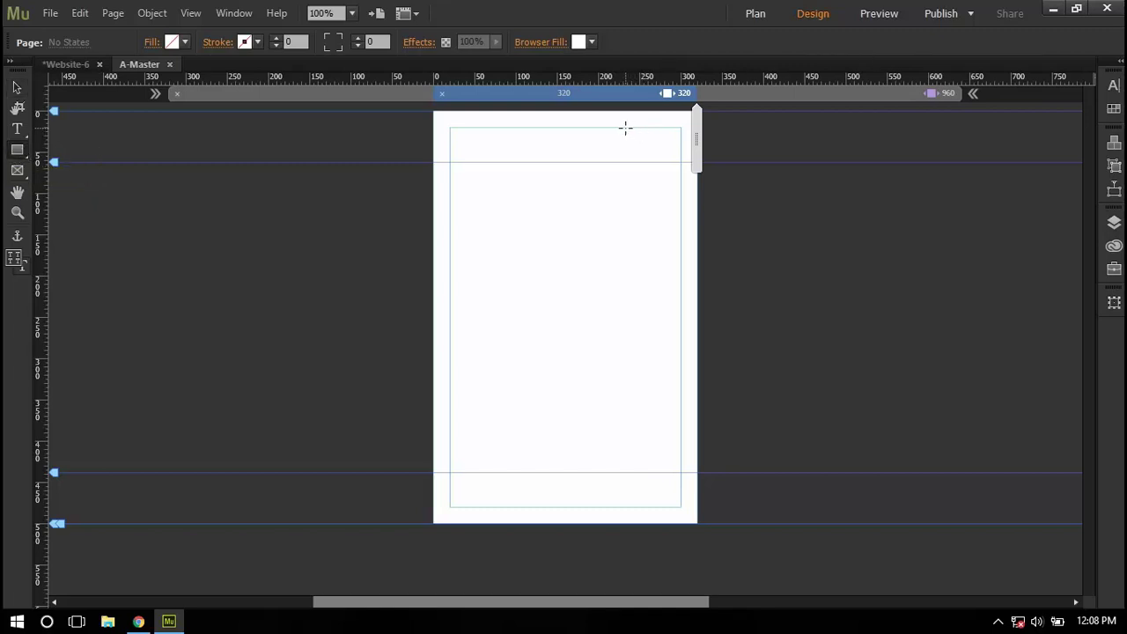
drag(622, 126, 681, 135)
click(185, 41)
click(405, 65)
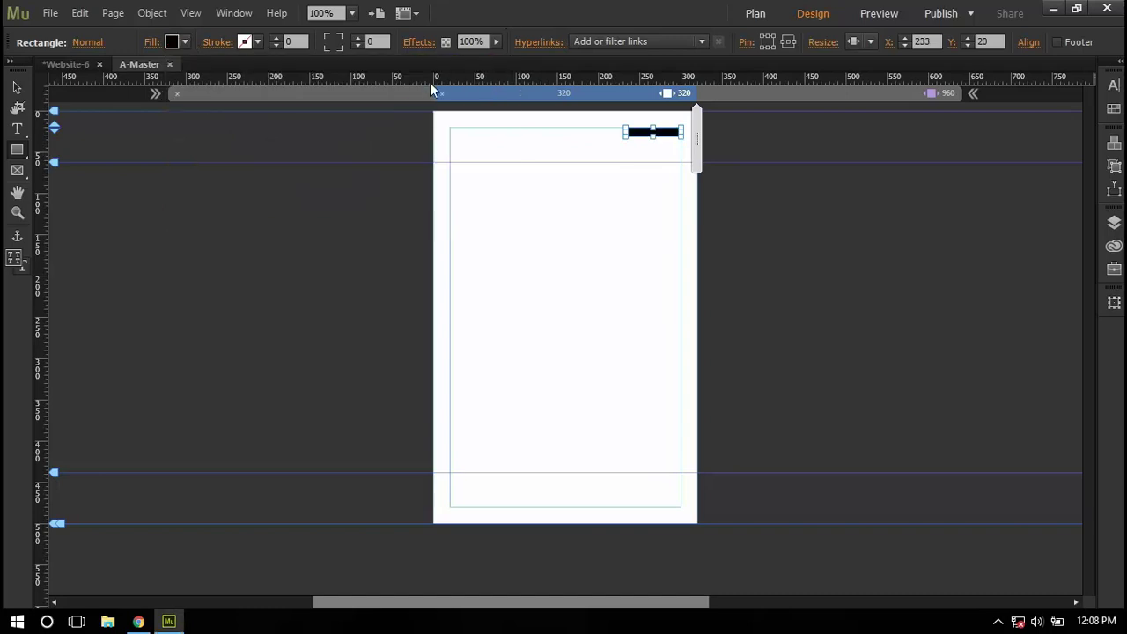
click(18, 90)
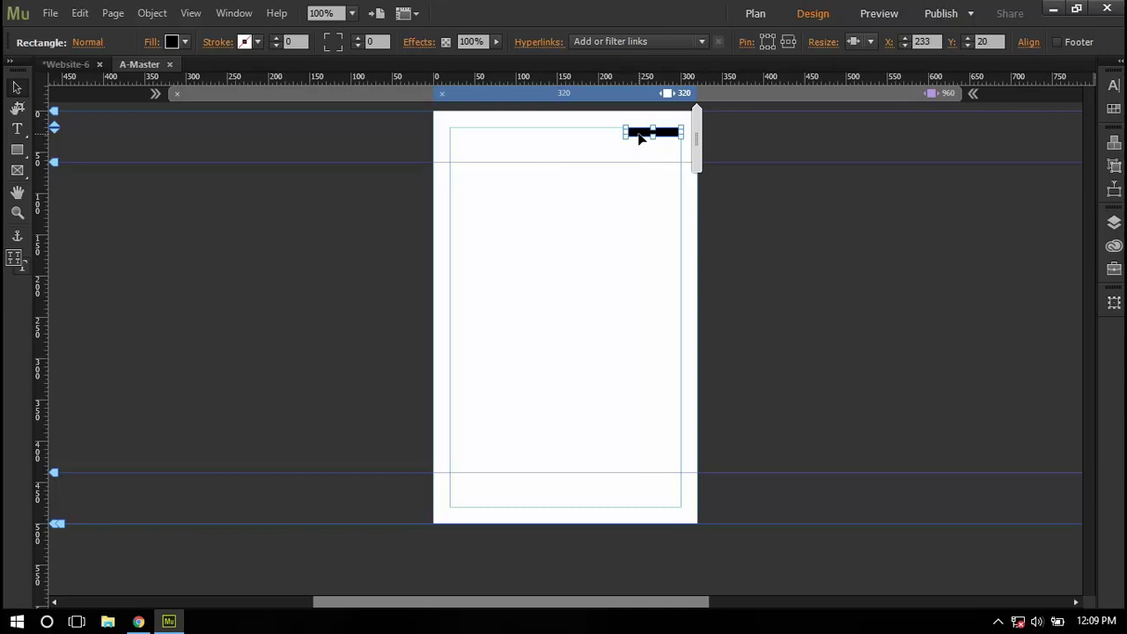
drag(641, 140, 642, 166)
Step: Group the three black bars and snap the group to the right margin at X 233, Y 20
click(642, 222)
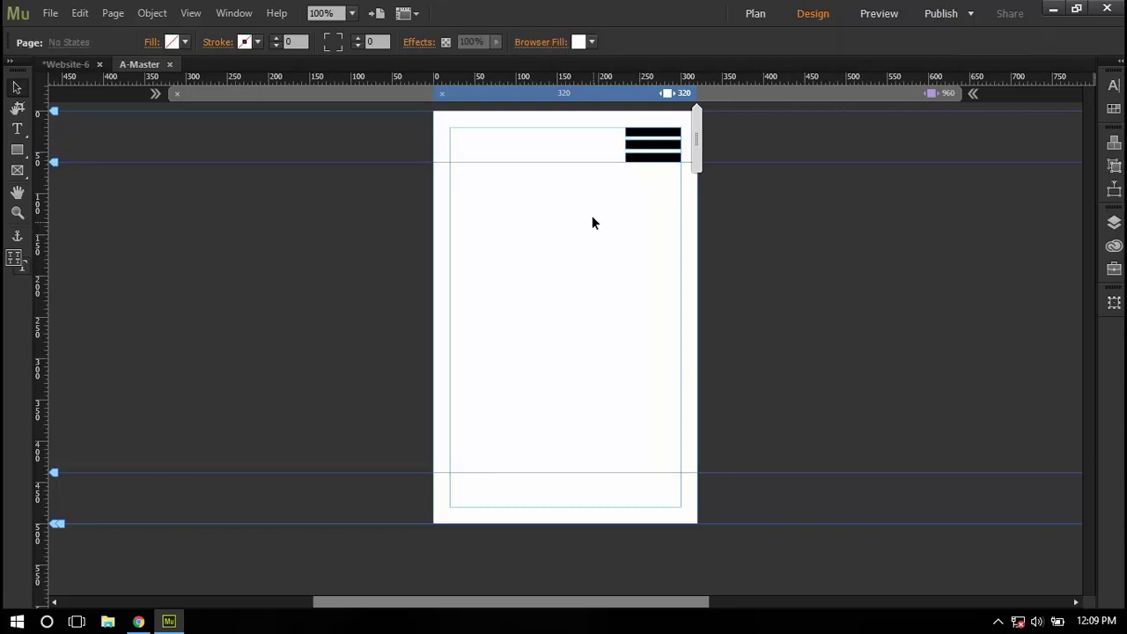
drag(611, 118, 646, 163)
right_click(644, 148)
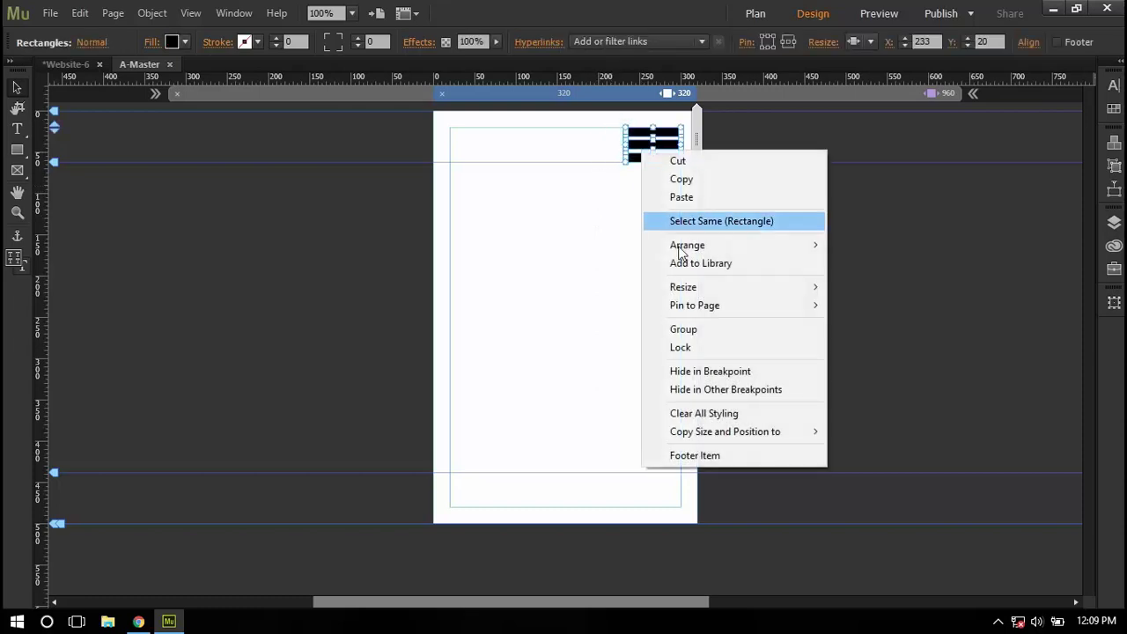
click(682, 328)
click(658, 167)
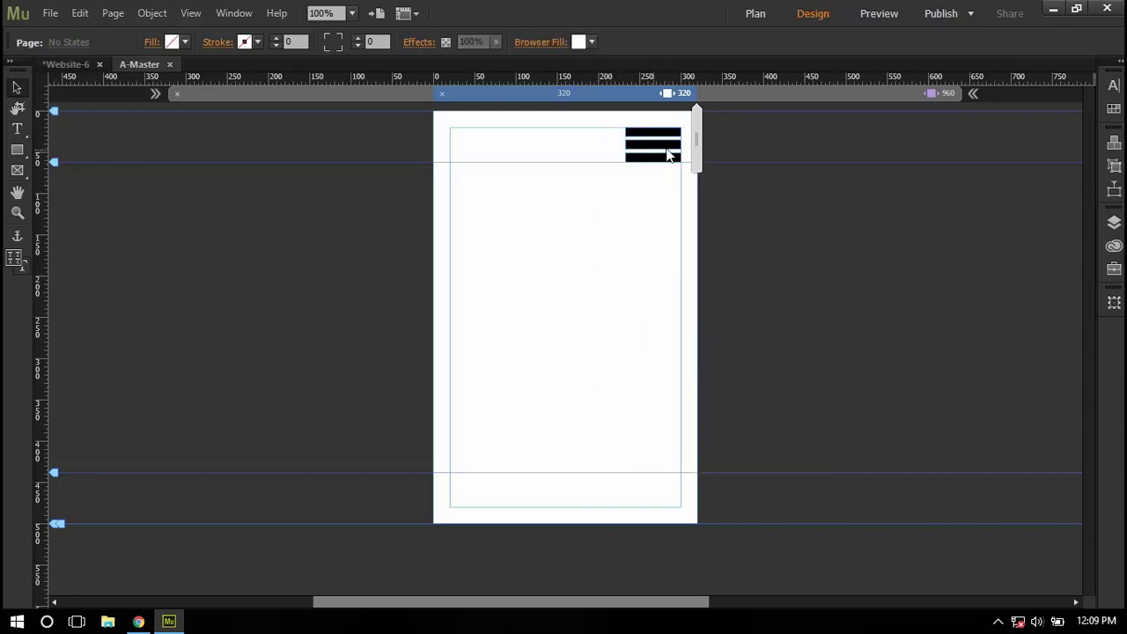
mouse_move(669, 149)
mouse_down()
mouse_move(493, 149)
mouse_move(675, 150)
mouse_up()
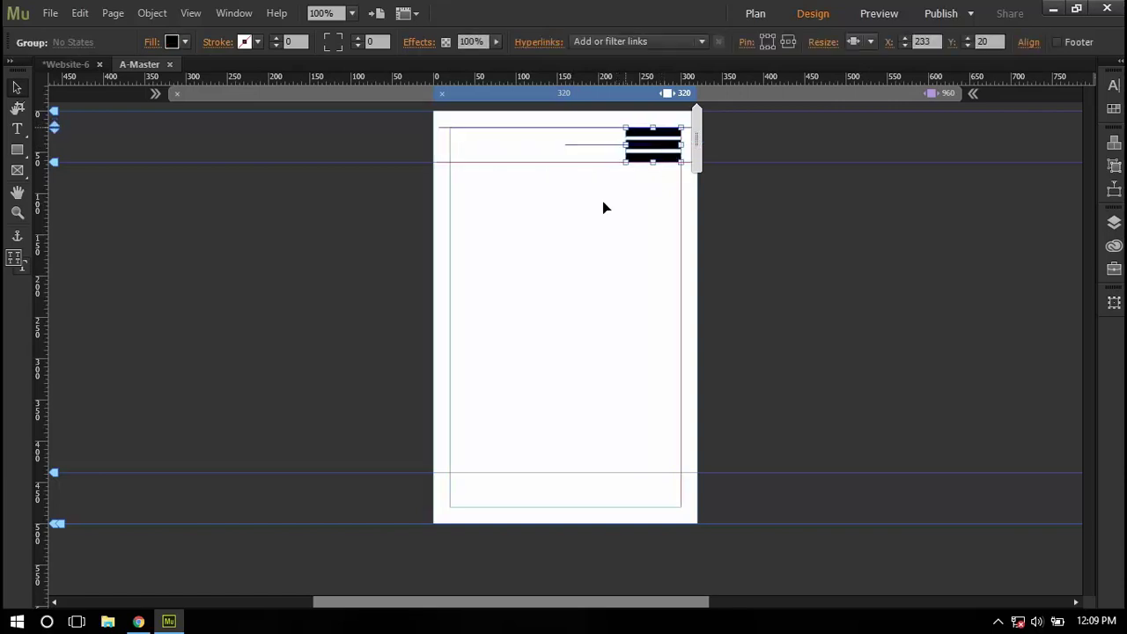
click(588, 210)
click(666, 148)
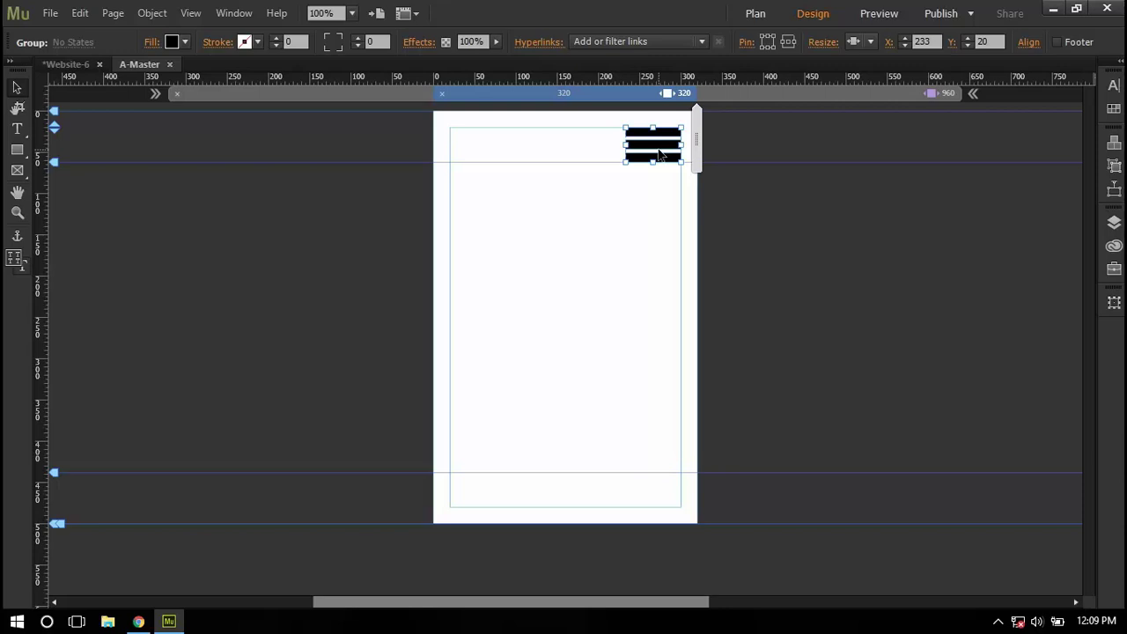
Step: Hide the hamburger icon group in every breakpoint except 320, then deselect it
right_click(651, 145)
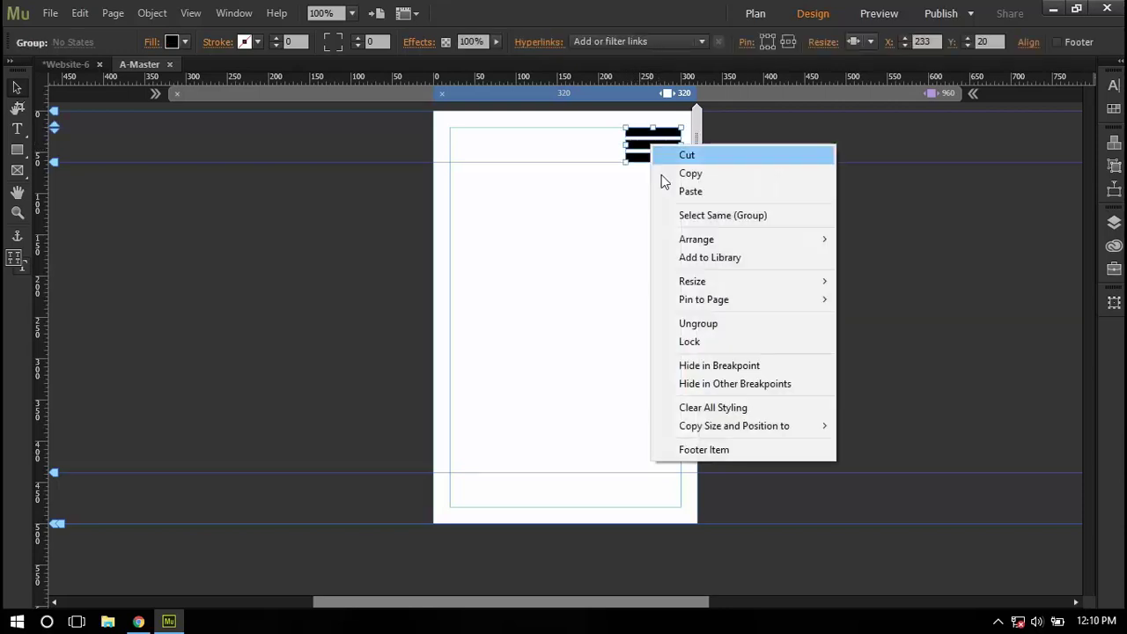
click(732, 384)
click(628, 286)
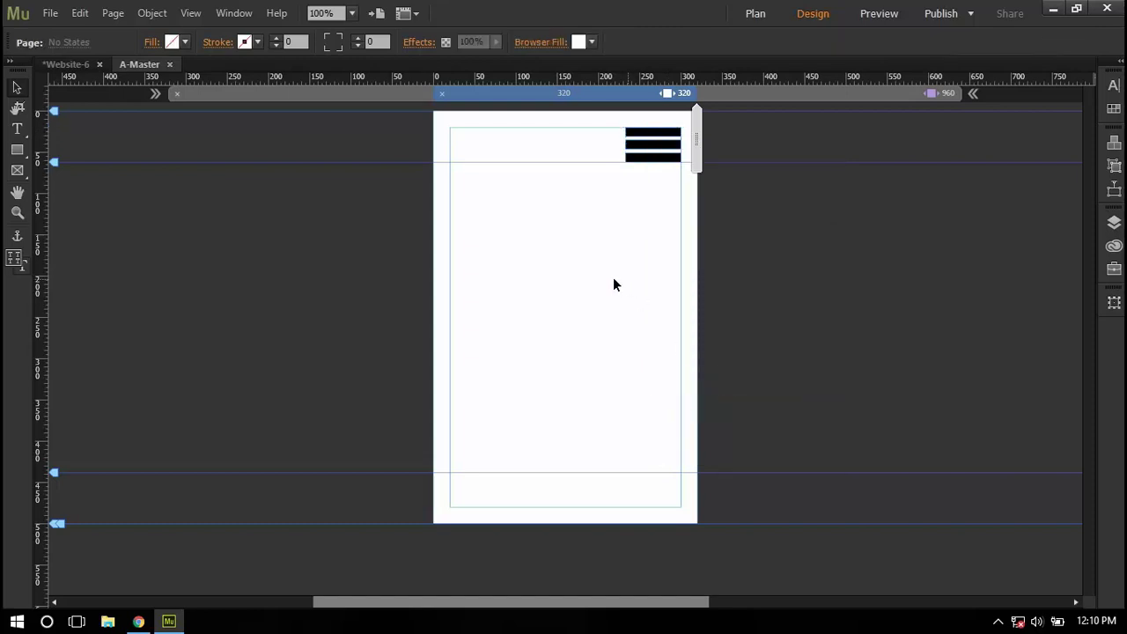
drag(571, 260, 670, 148)
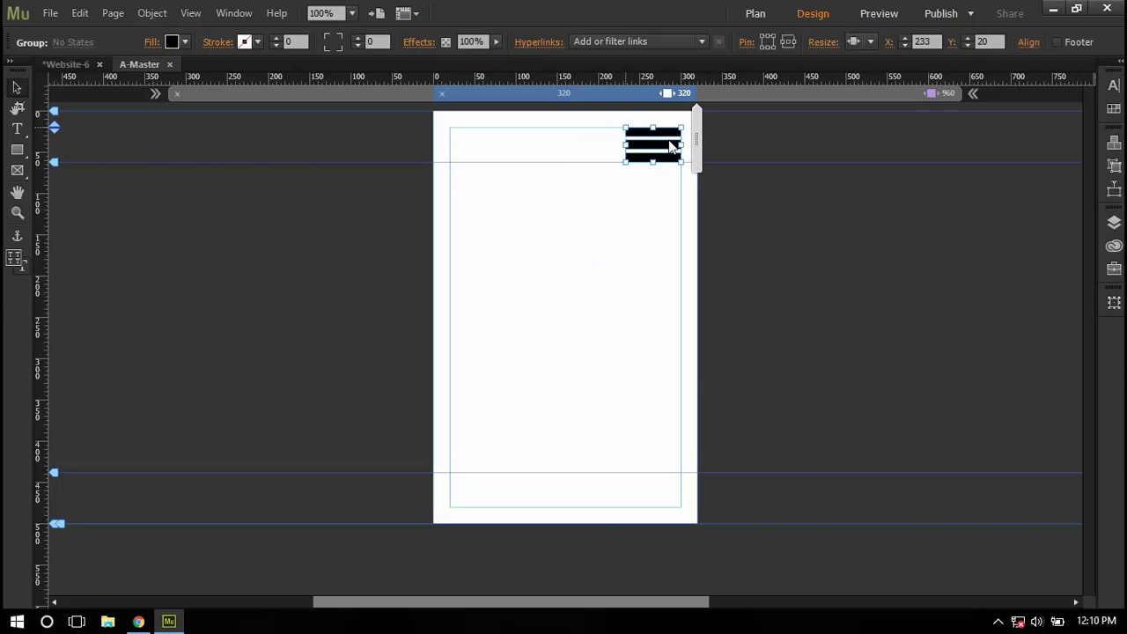
click(646, 230)
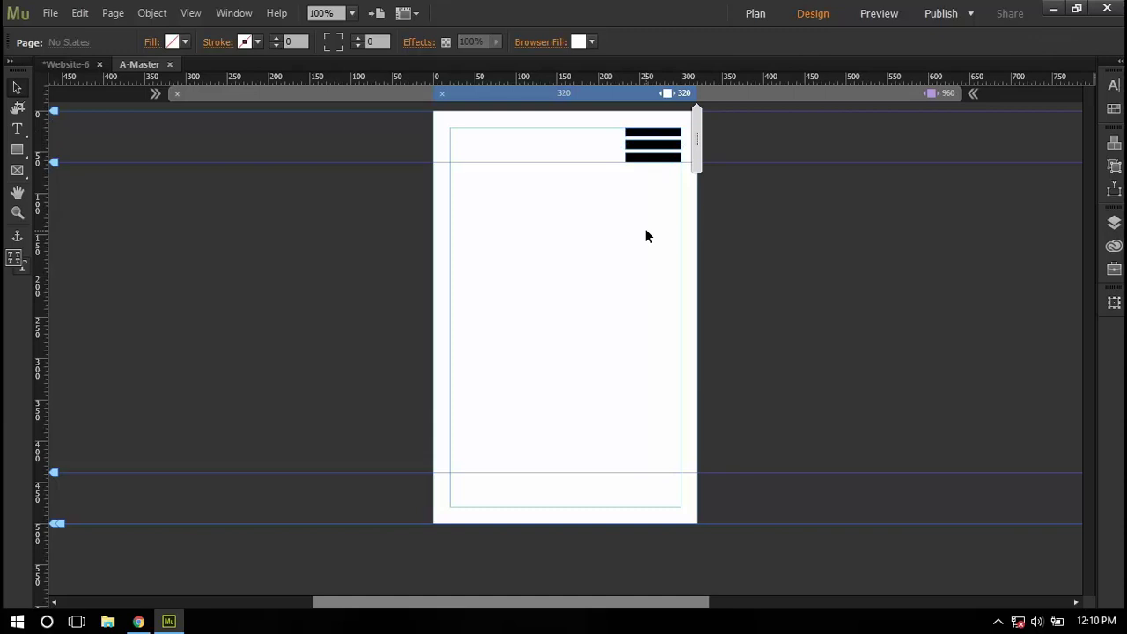
Step: Drag a Panels > Accordion widget from the Widgets Library onto the 320 page
click(1115, 145)
click(913, 300)
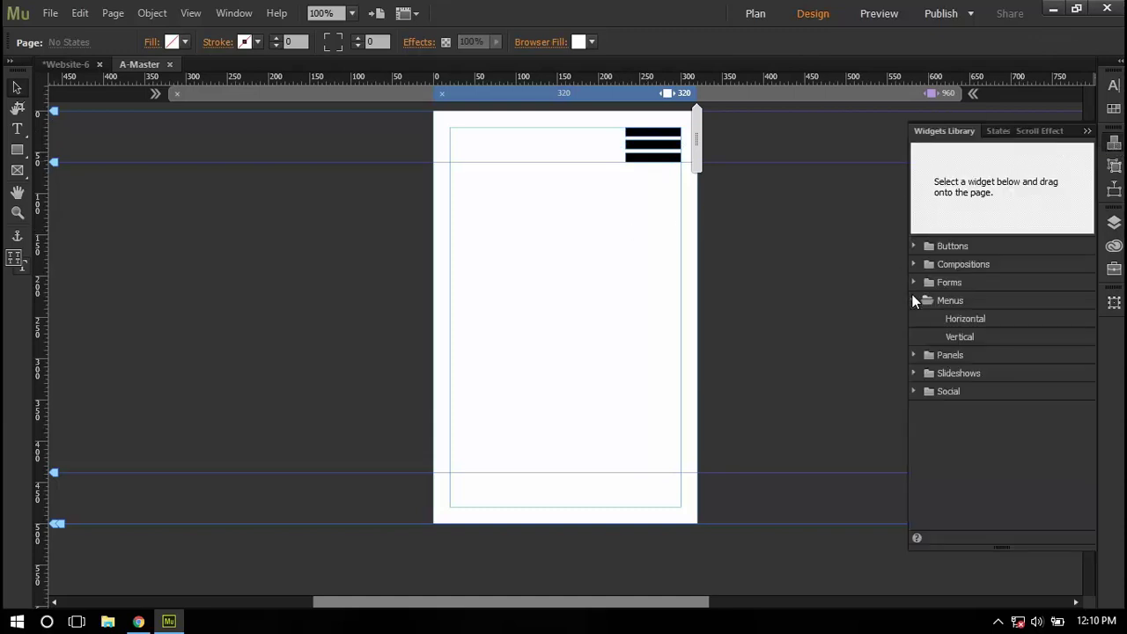
click(912, 354)
click(965, 373)
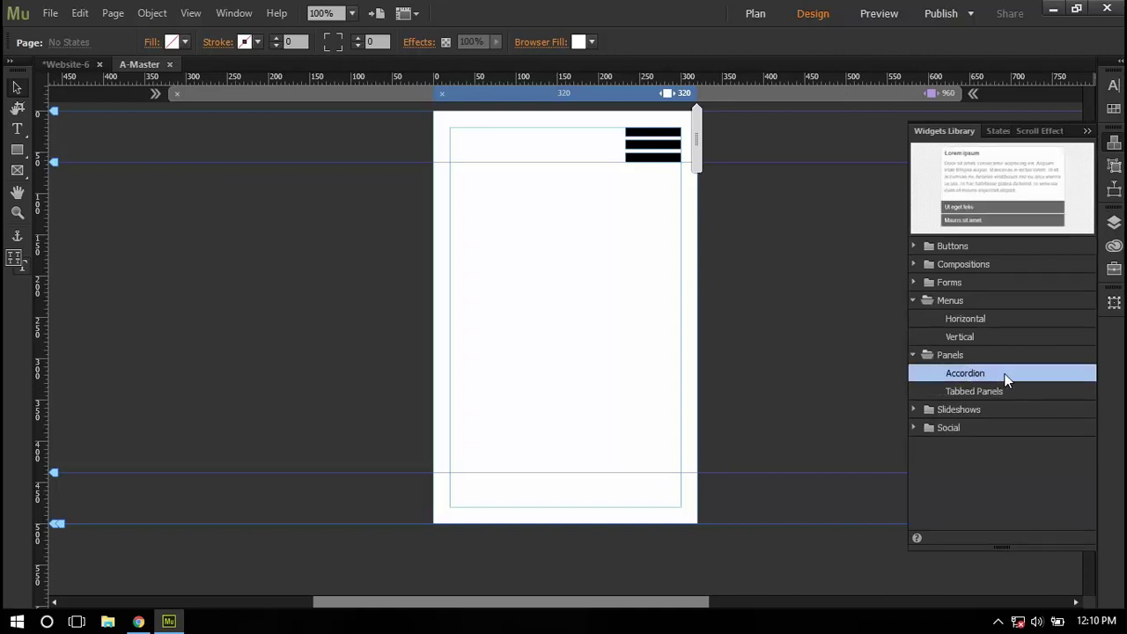
drag(1006, 377, 495, 199)
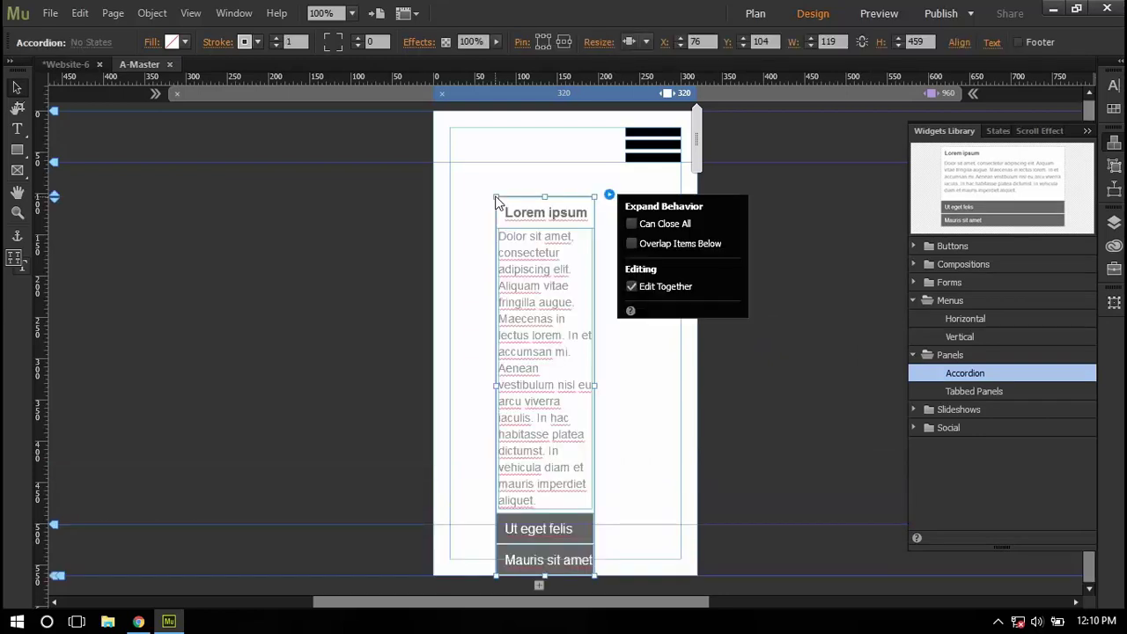
click(641, 396)
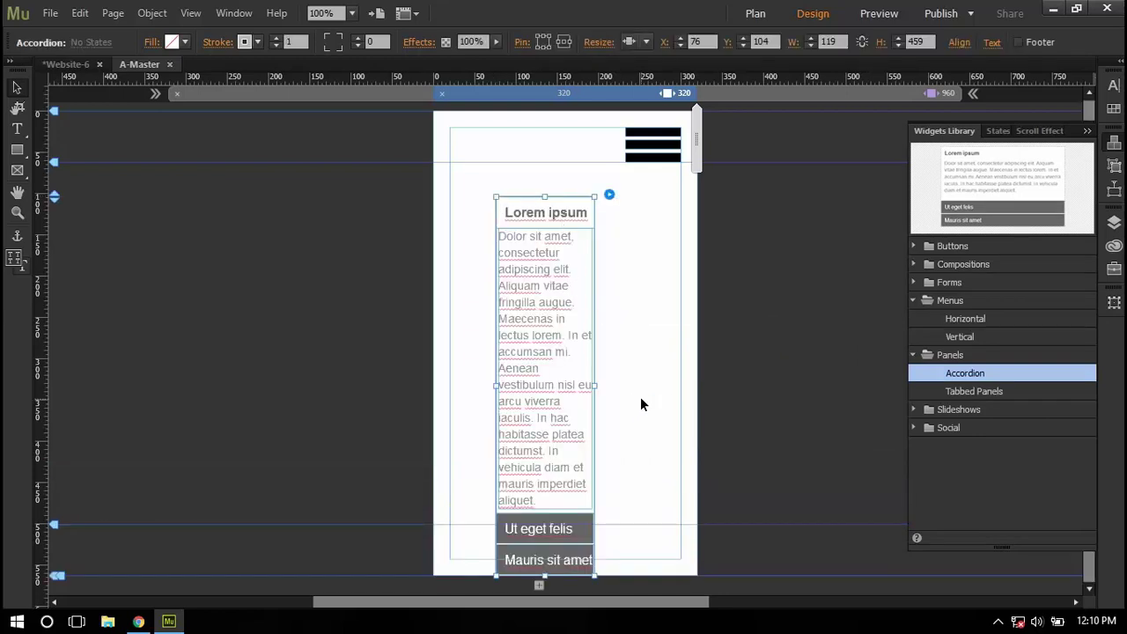
Step: Move the accordion up to the top-left margin of the 320 page
click(566, 395)
drag(561, 383, 680, 322)
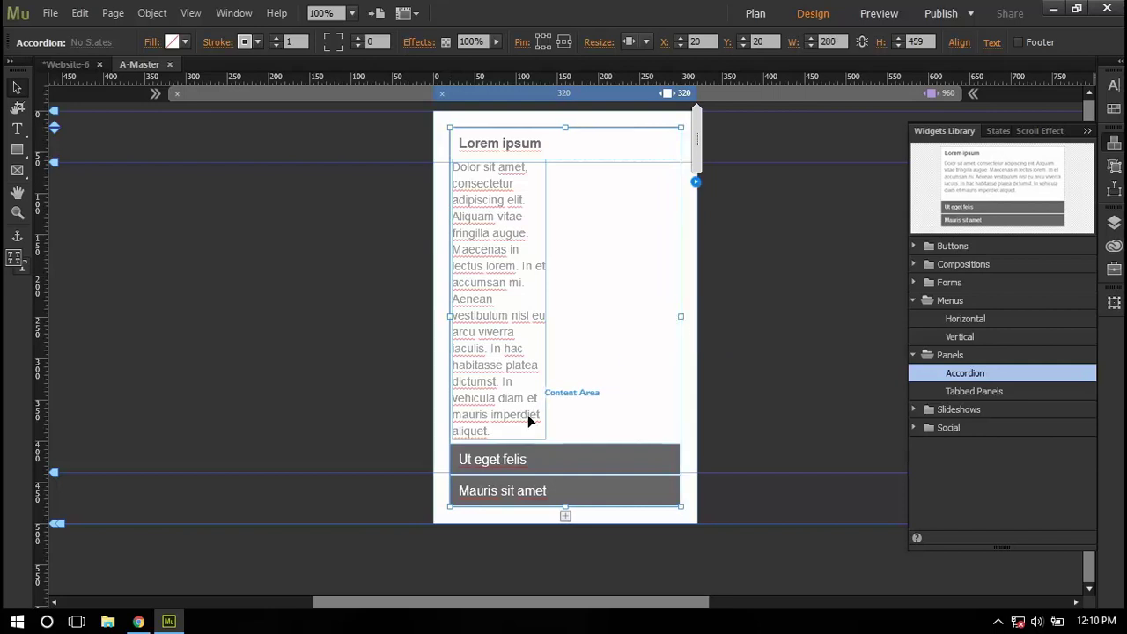
click(730, 427)
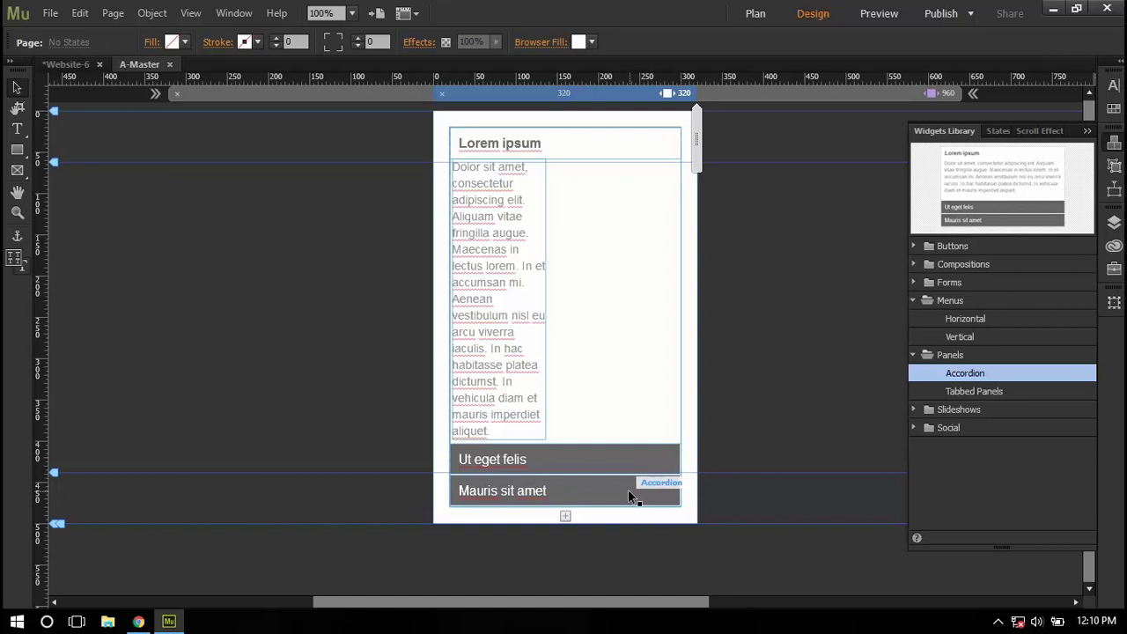
Step: Open the Mauris sit amet and Ut eget felis sections in turn, then reselect the whole accordion
click(627, 490)
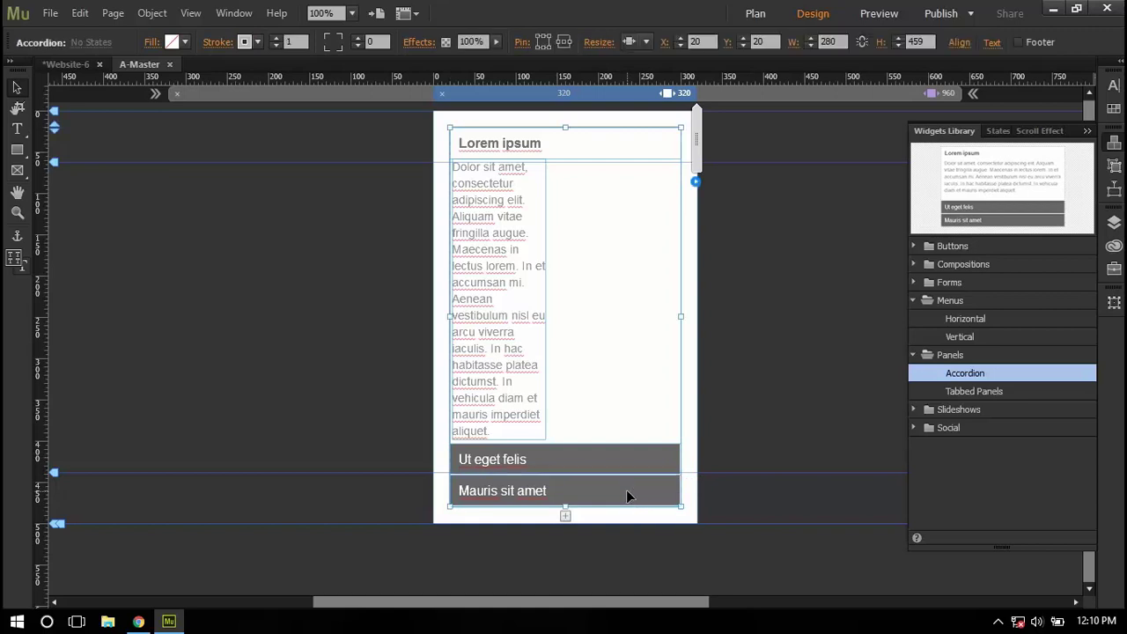
click(626, 489)
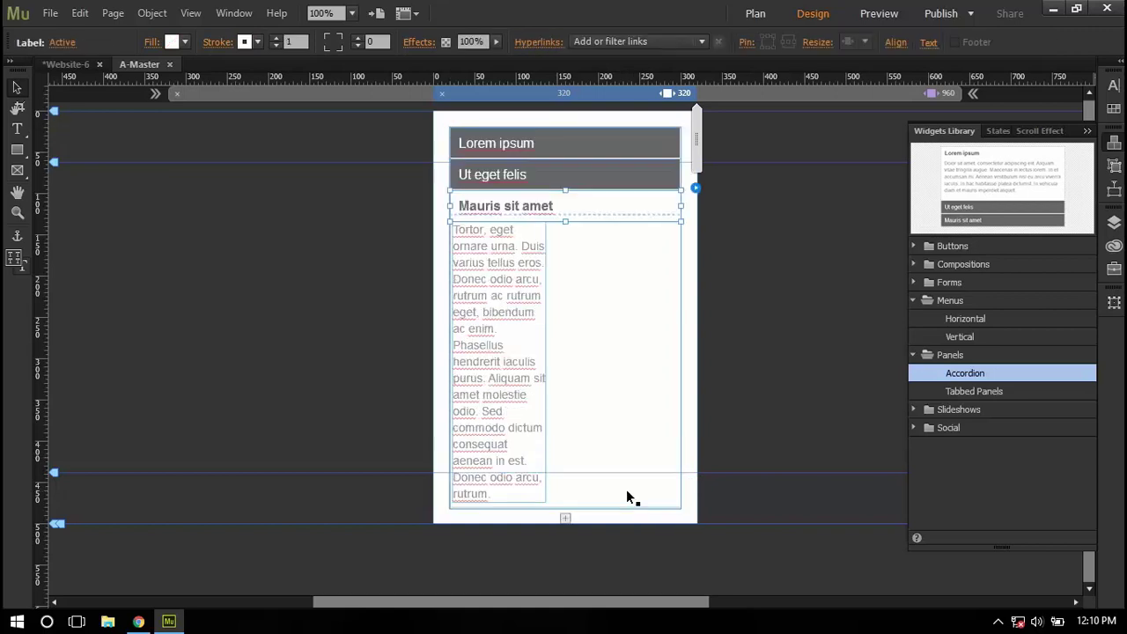
click(573, 183)
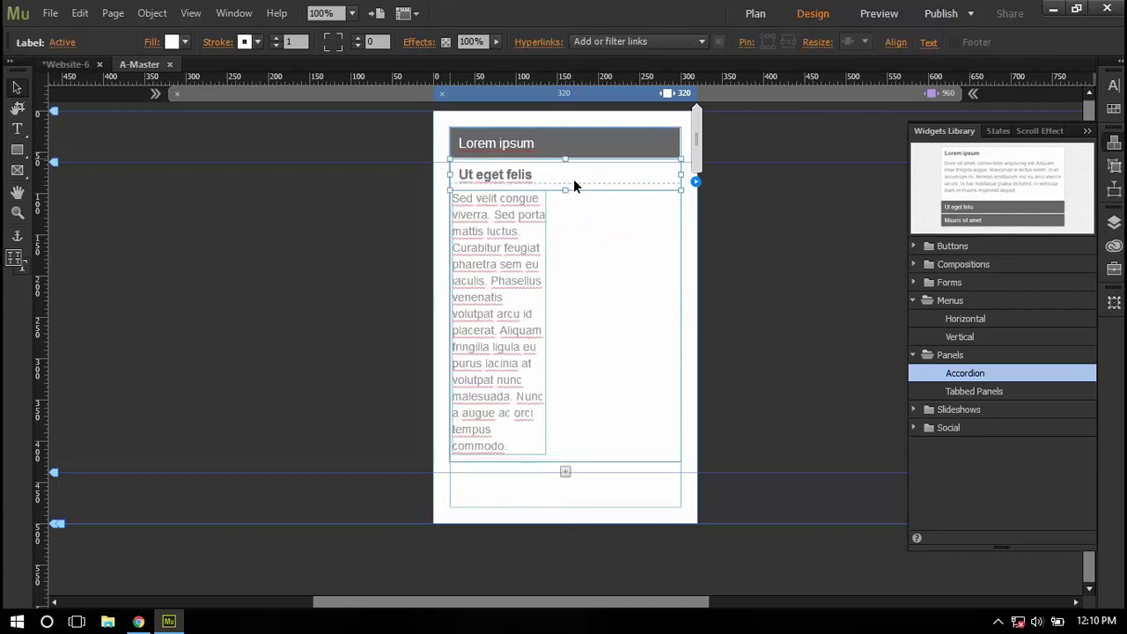
key(Escape)
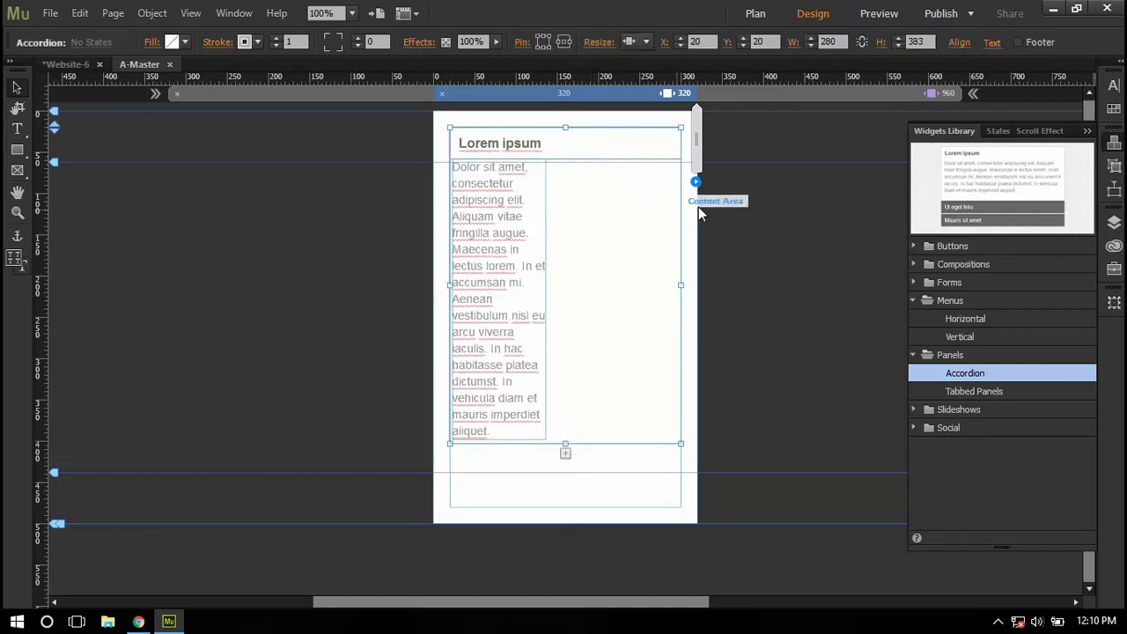
Step: Clear the accordion's widget contents and all of its styling
right_click(605, 239)
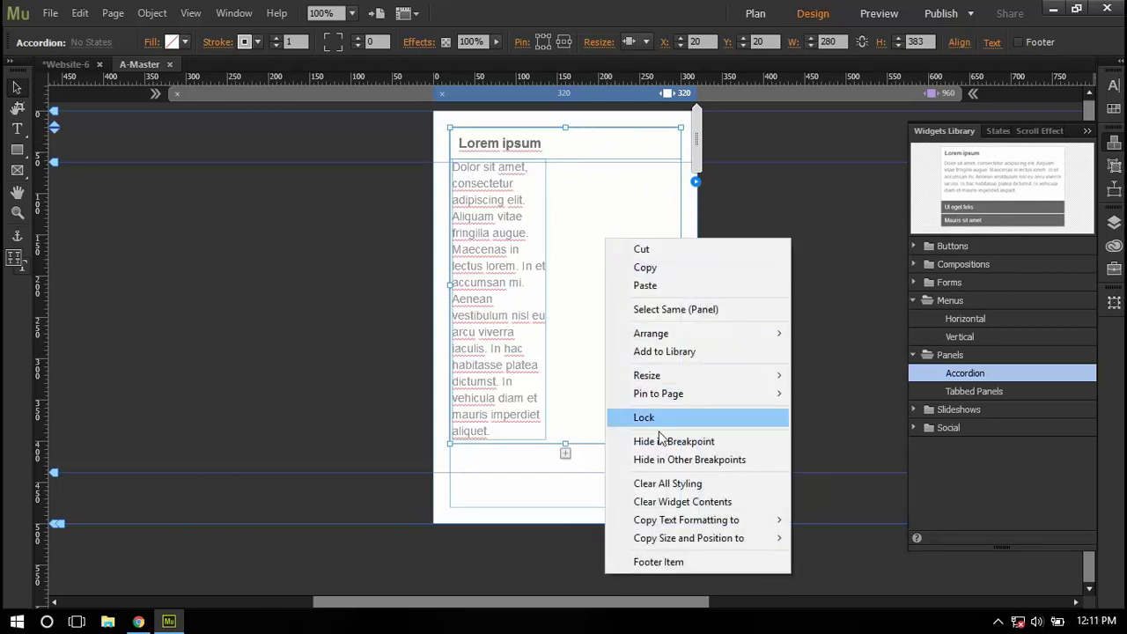
click(678, 502)
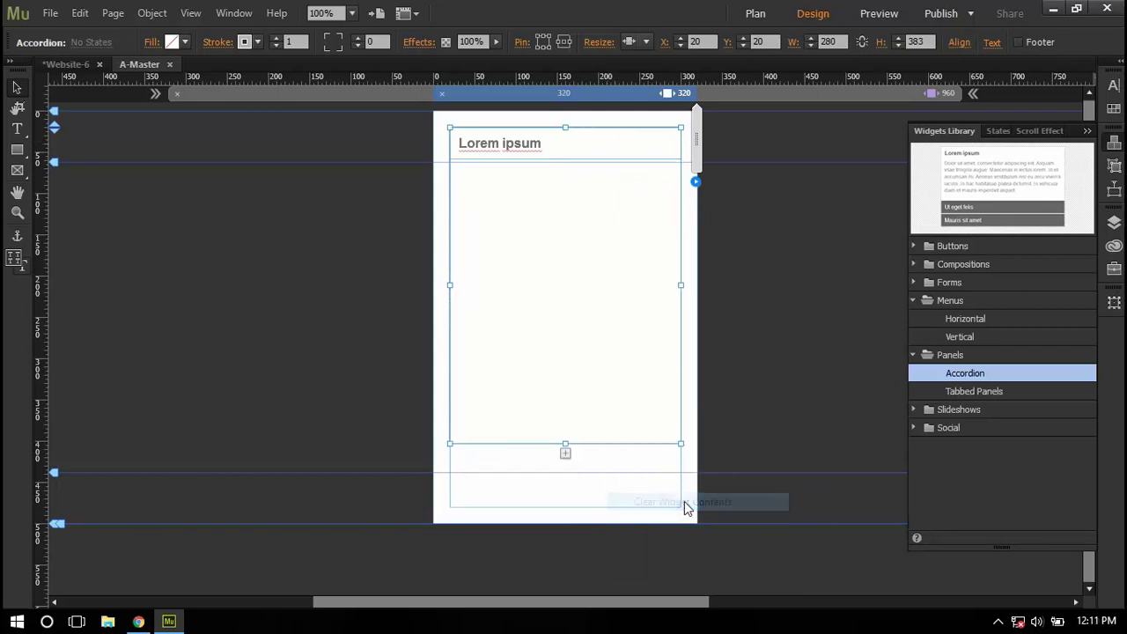
right_click(586, 152)
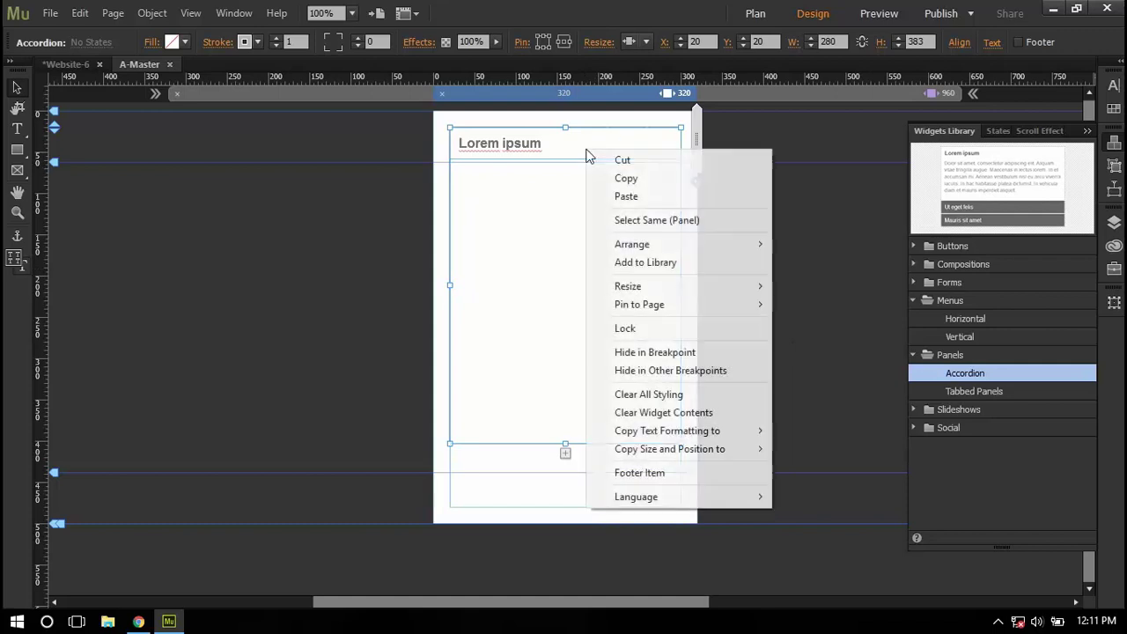
click(643, 398)
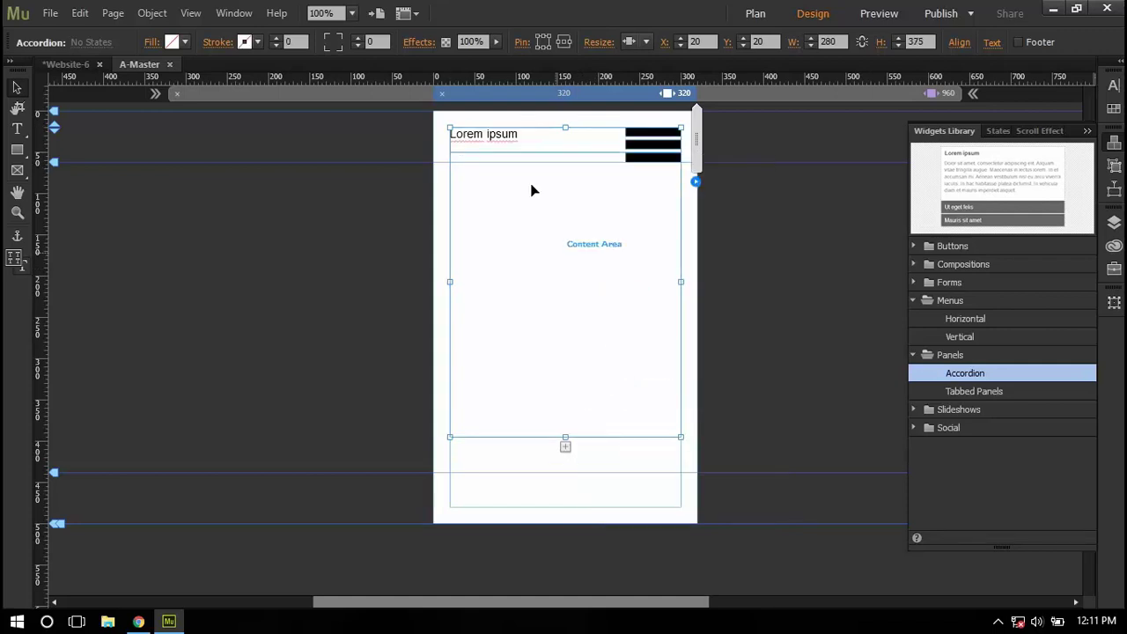
Step: Delete the 'Lorem ipsum' header text and stretch the header label to about 42 px tall
double_click(546, 135)
drag(546, 135, 450, 146)
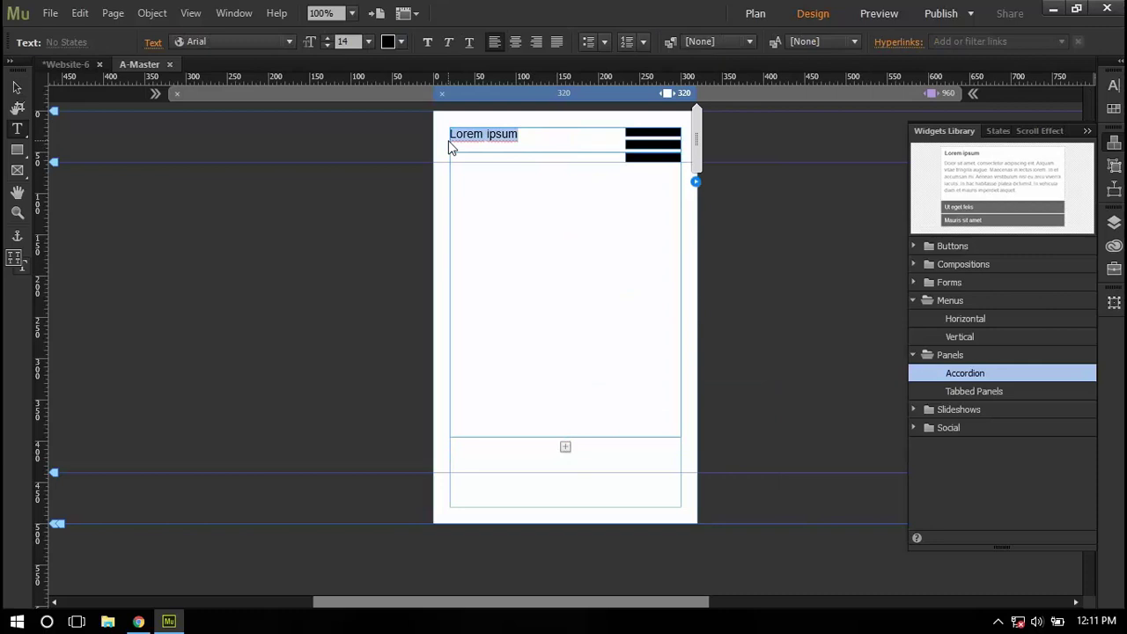
key(BackSpace)
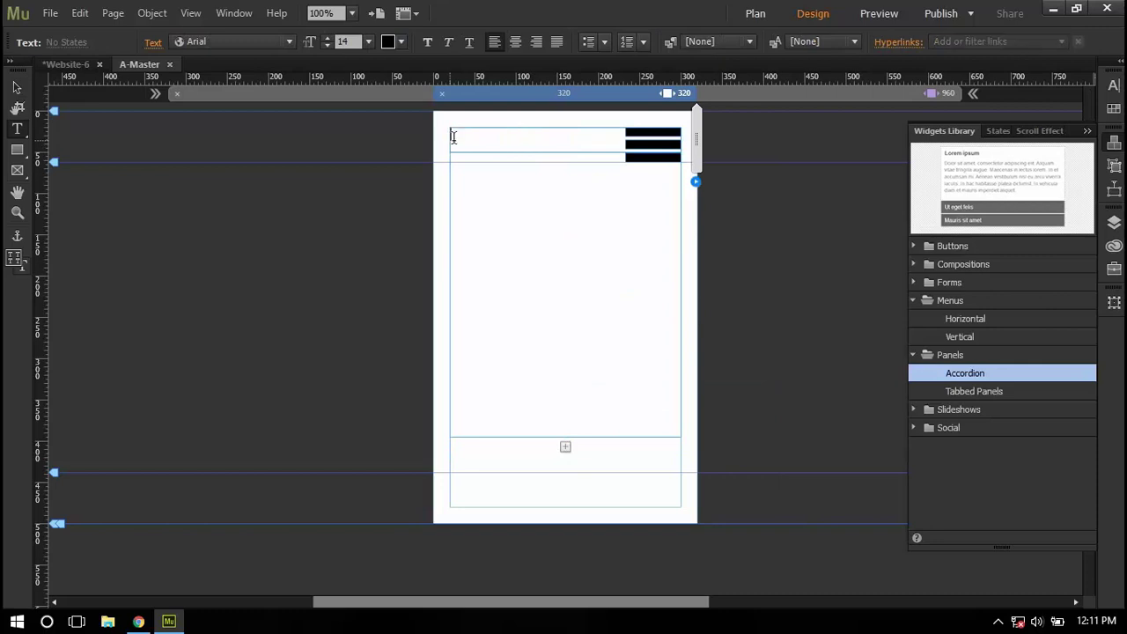
click(16, 88)
drag(565, 151, 564, 167)
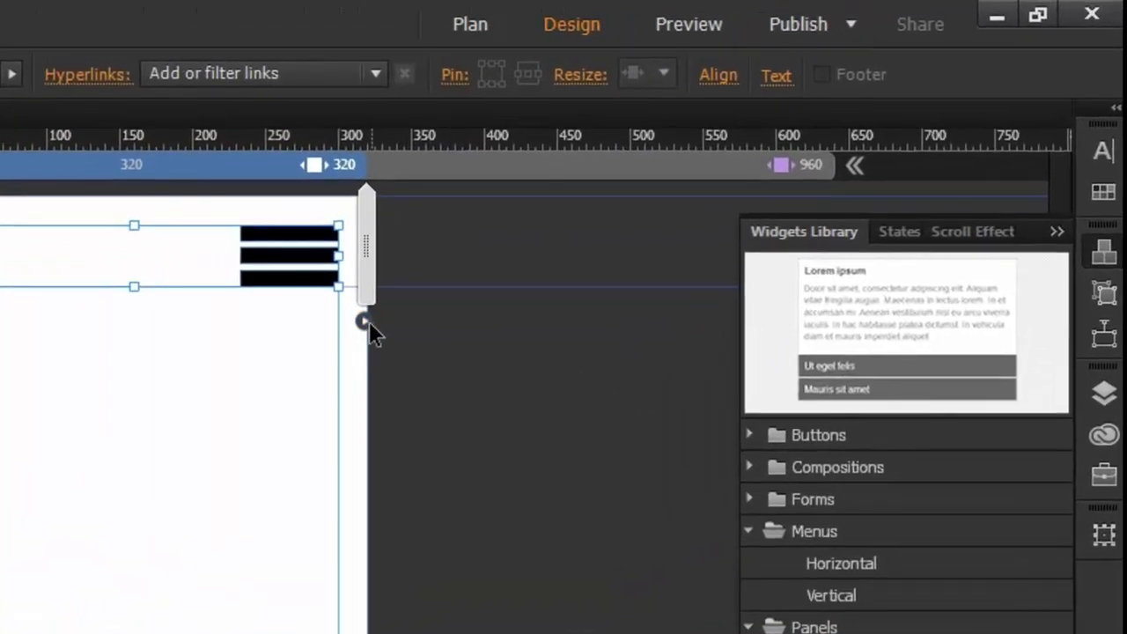
Step: Tick Can Close All in the accordion's options panel
click(529, 251)
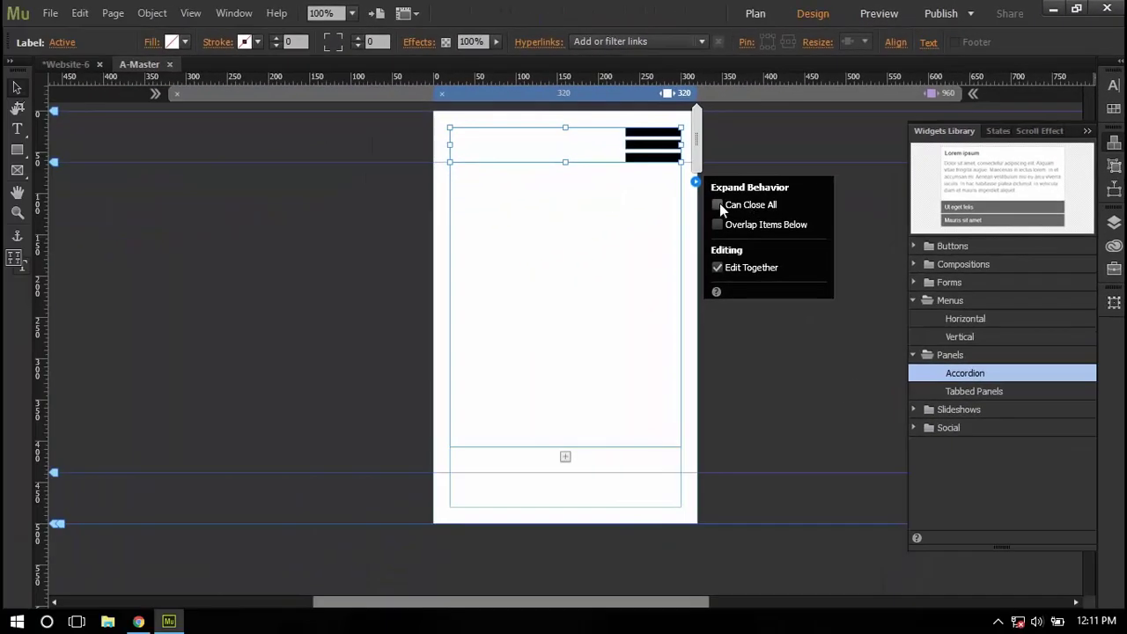
click(719, 206)
click(856, 212)
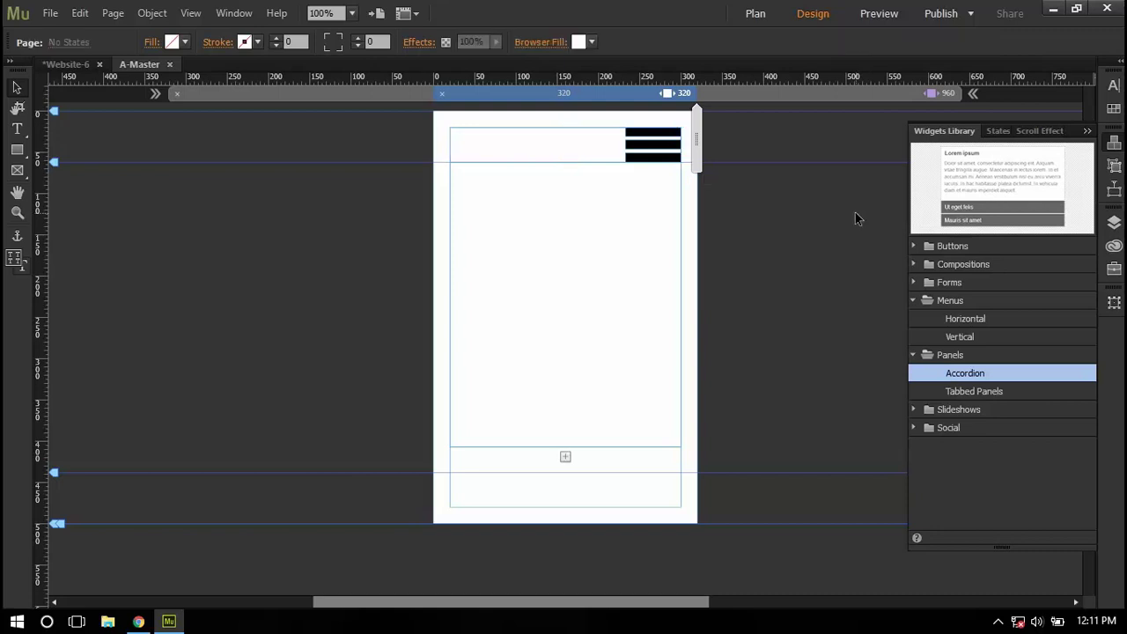
Step: Place a Menus > Vertical widget from the Widgets Library on the page
click(963, 336)
click(975, 319)
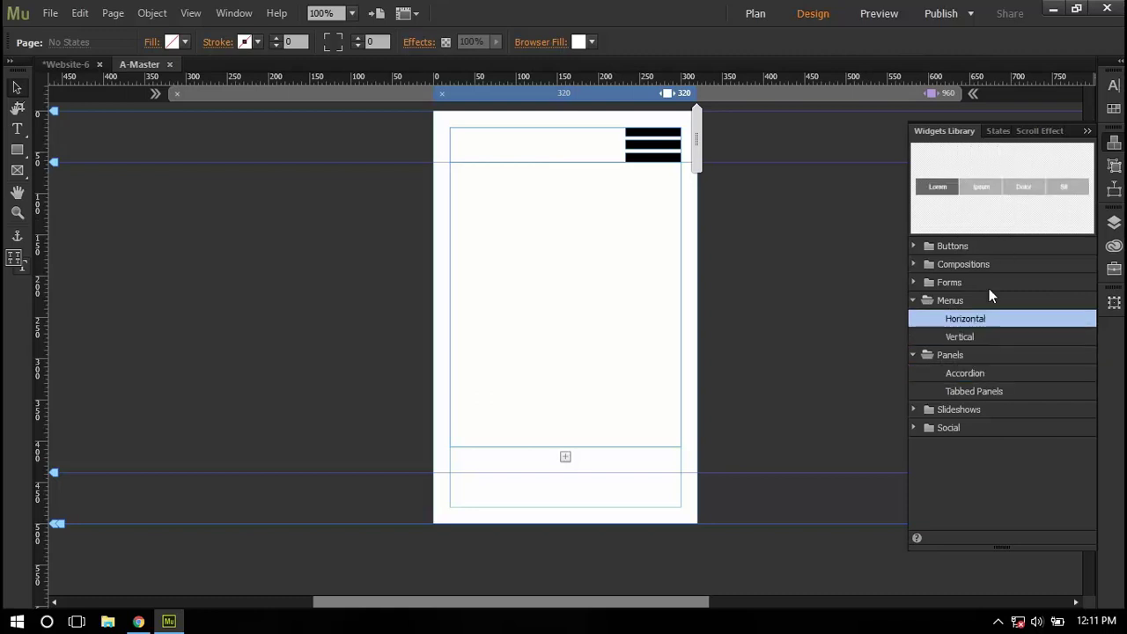
click(984, 336)
drag(991, 182, 495, 207)
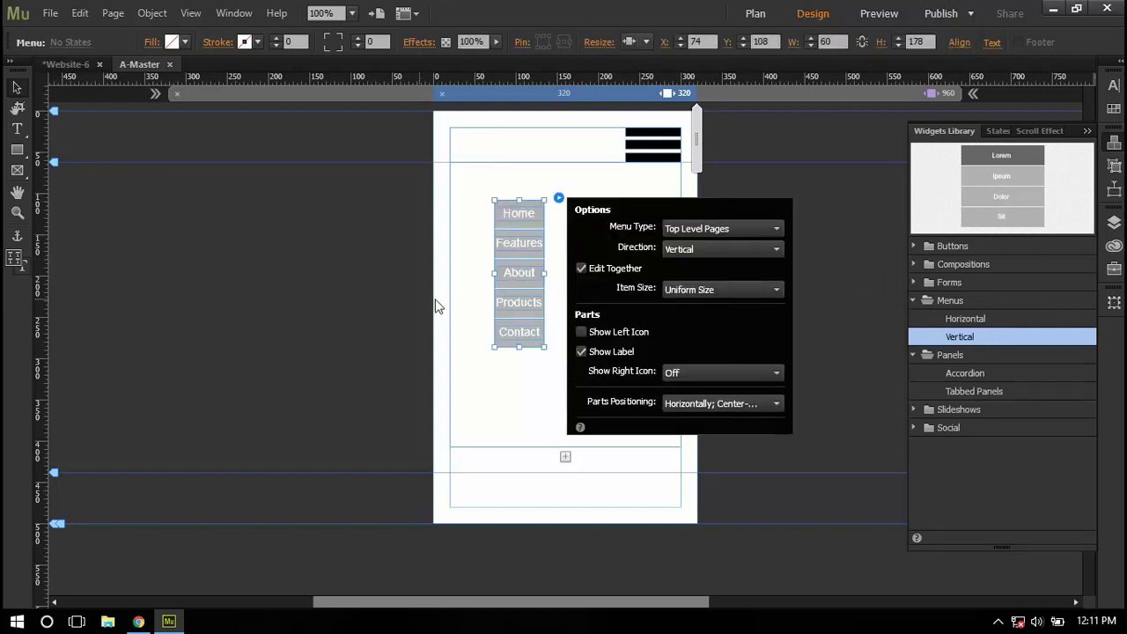
click(505, 282)
Step: Snap the vertical menu into the content area's top-left and shorten the content area to fit
click(512, 292)
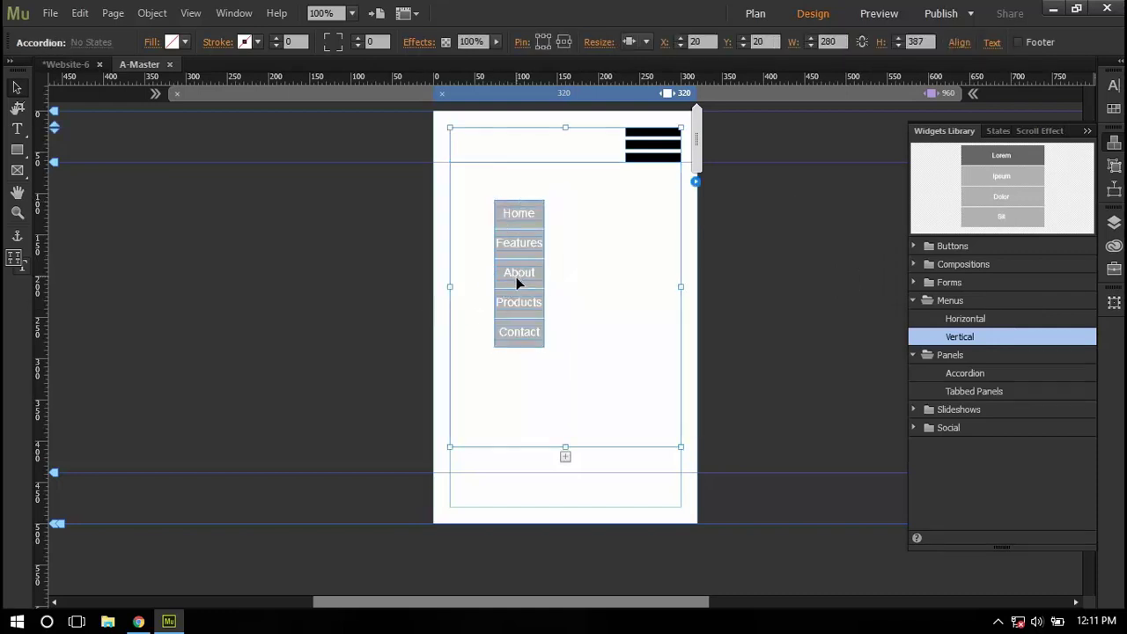
click(520, 292)
drag(523, 291, 682, 246)
drag(564, 447, 574, 317)
Step: Hide the whole accordion in every breakpoint except the 320 layout
click(351, 335)
click(514, 264)
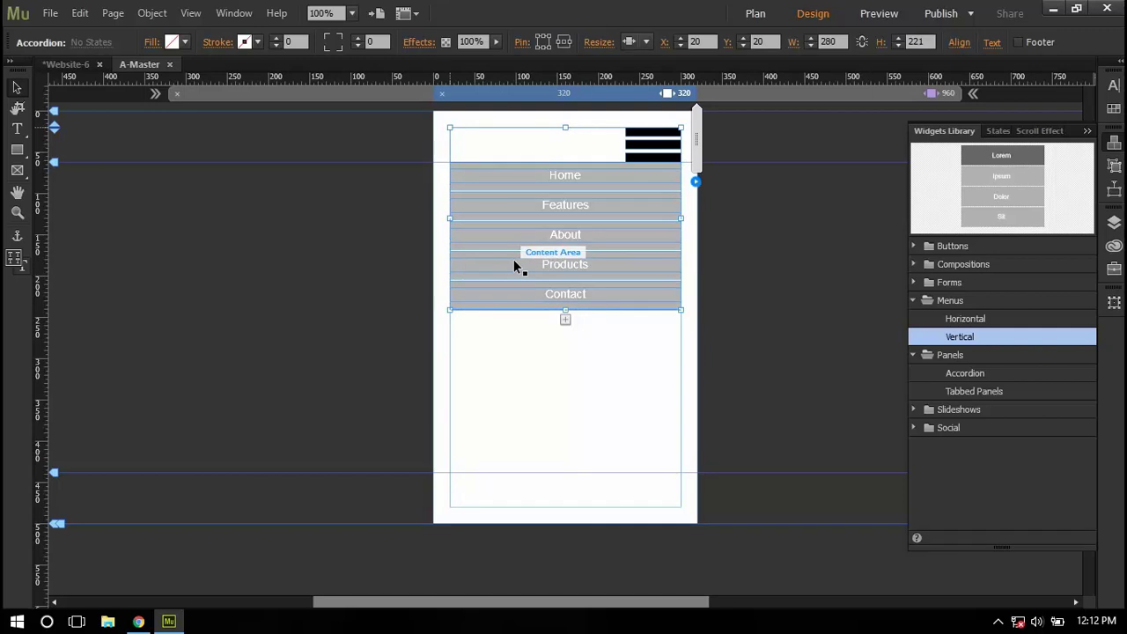
right_click(503, 254)
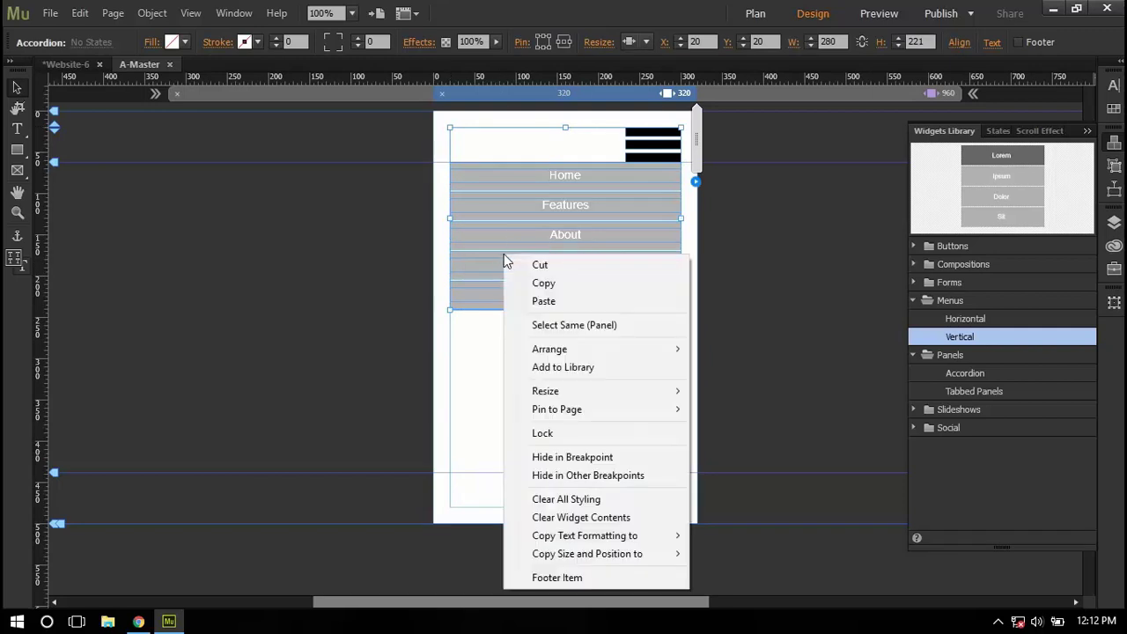
click(555, 475)
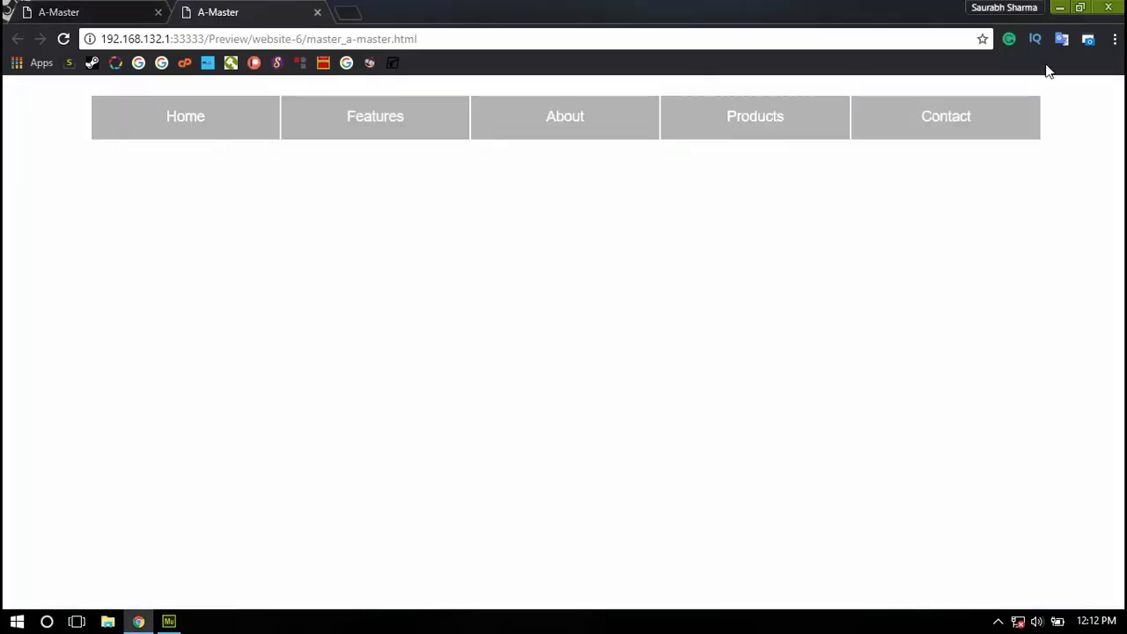
Step: Narrow the Chrome preview to mobile width to check the stacked menu, then return to Muse
click(1076, 8)
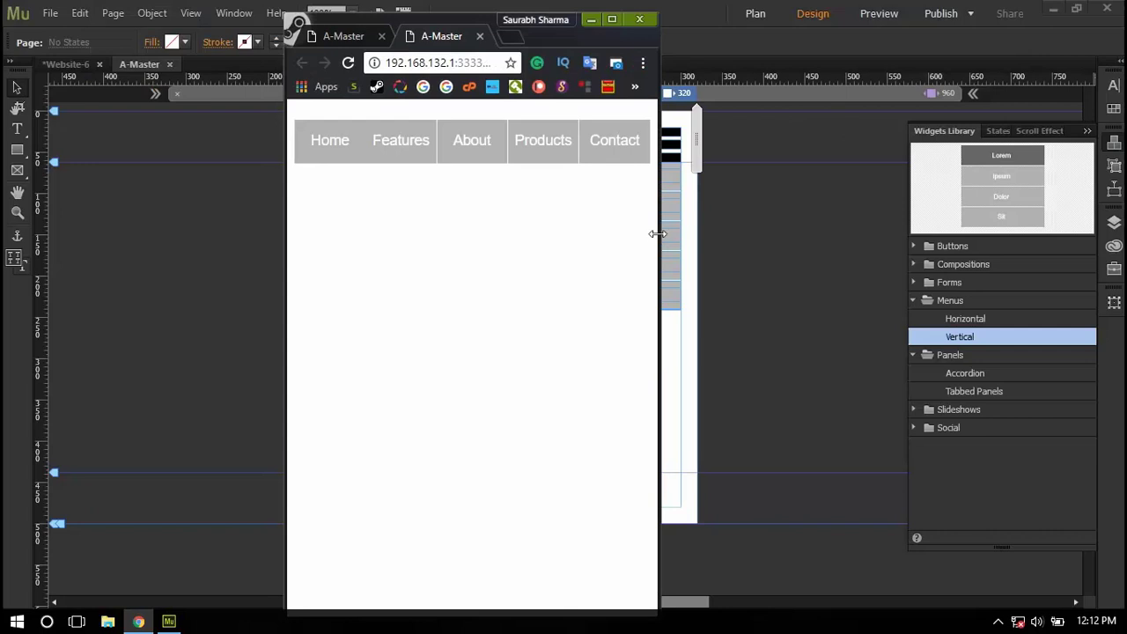
drag(657, 231, 589, 231)
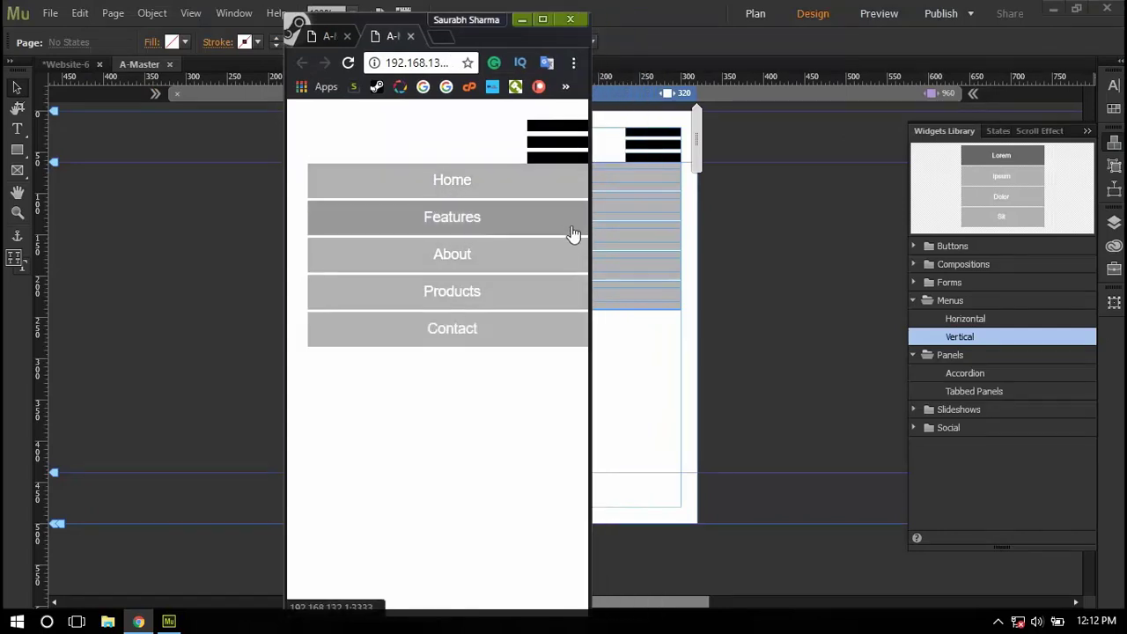
drag(595, 252, 604, 252)
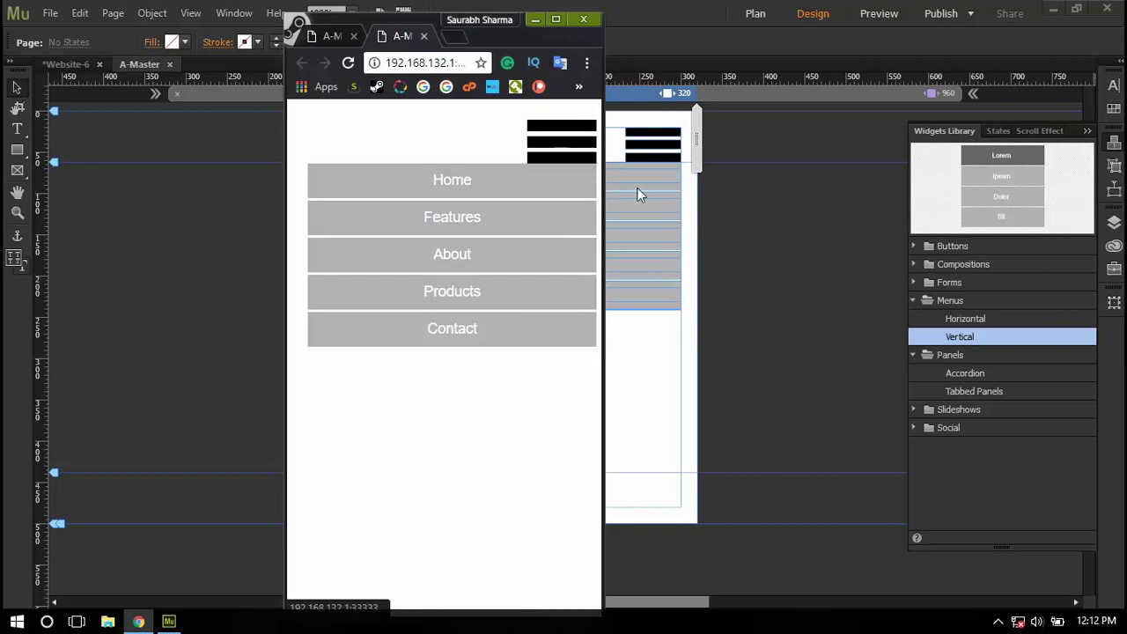
click(698, 14)
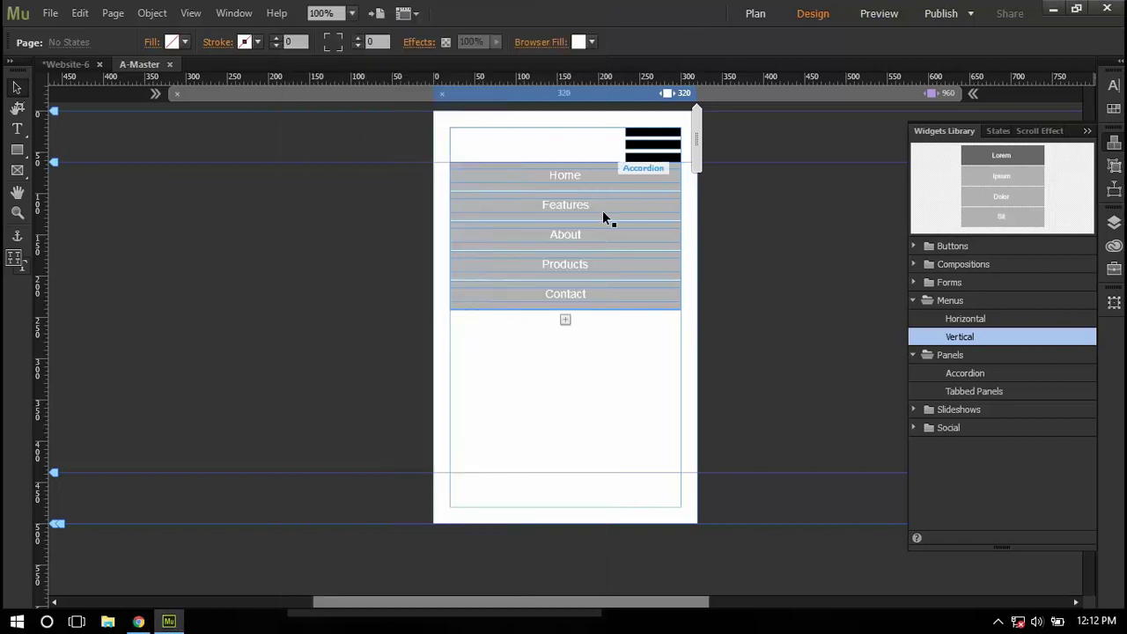
Step: Toggle the accordion header to Active and back to Normal, then preview in browser with Ctrl+Shift+E
click(567, 148)
click(567, 148)
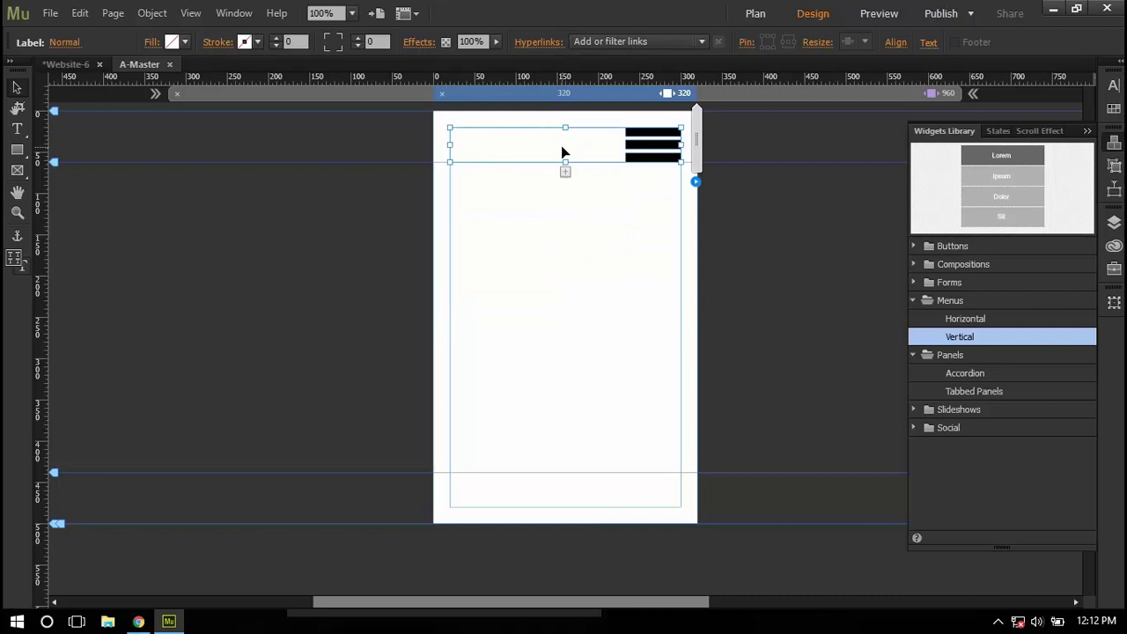
click(528, 149)
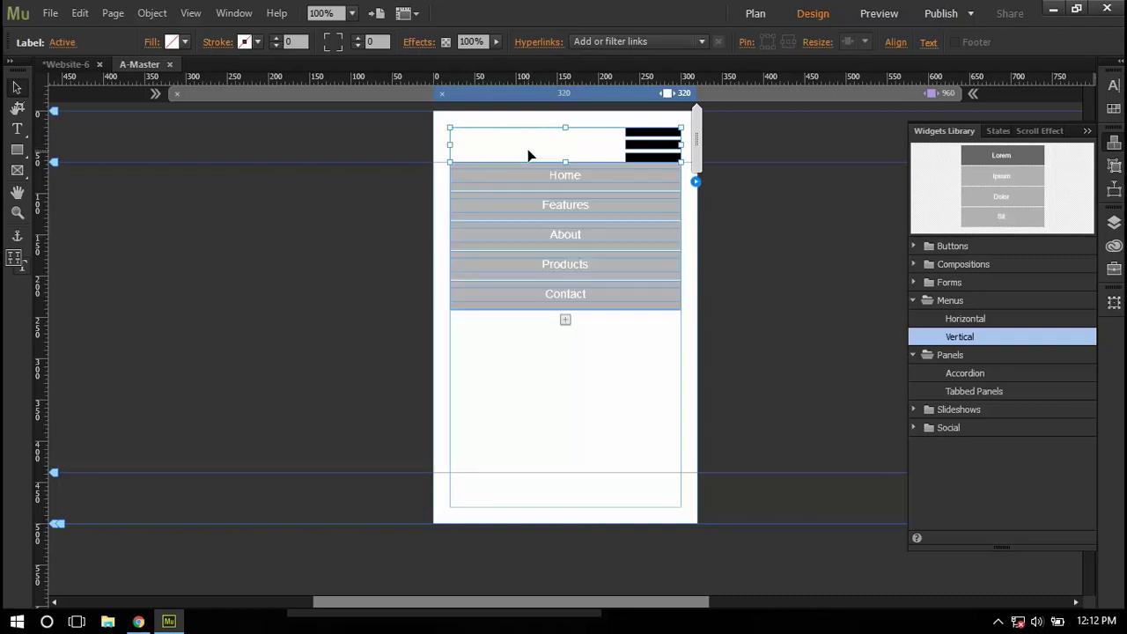
click(138, 622)
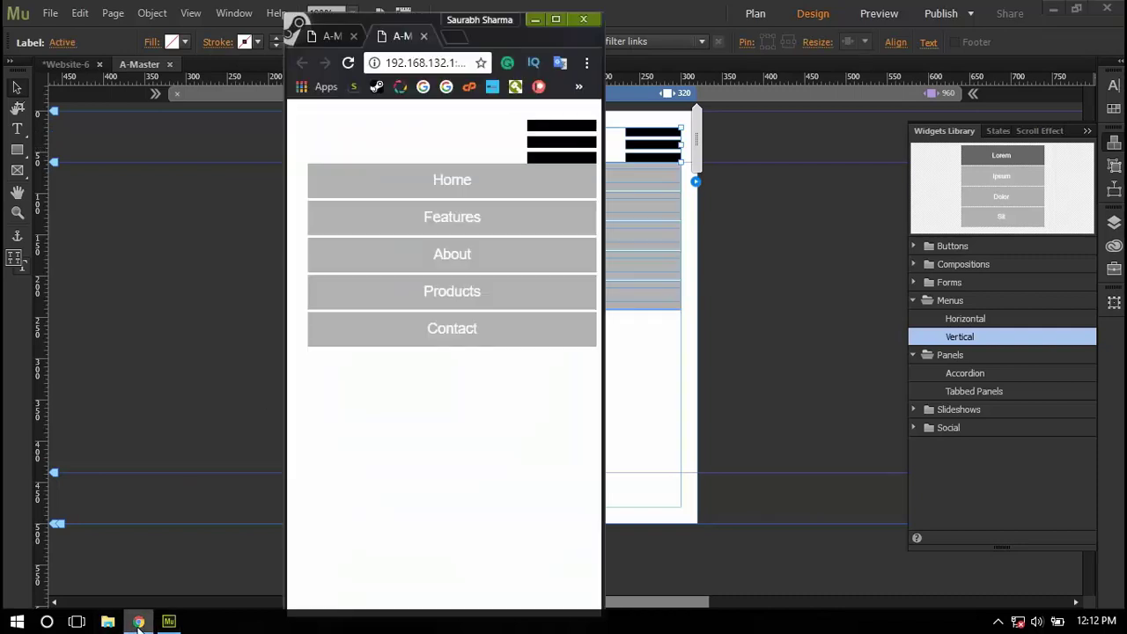
click(138, 621)
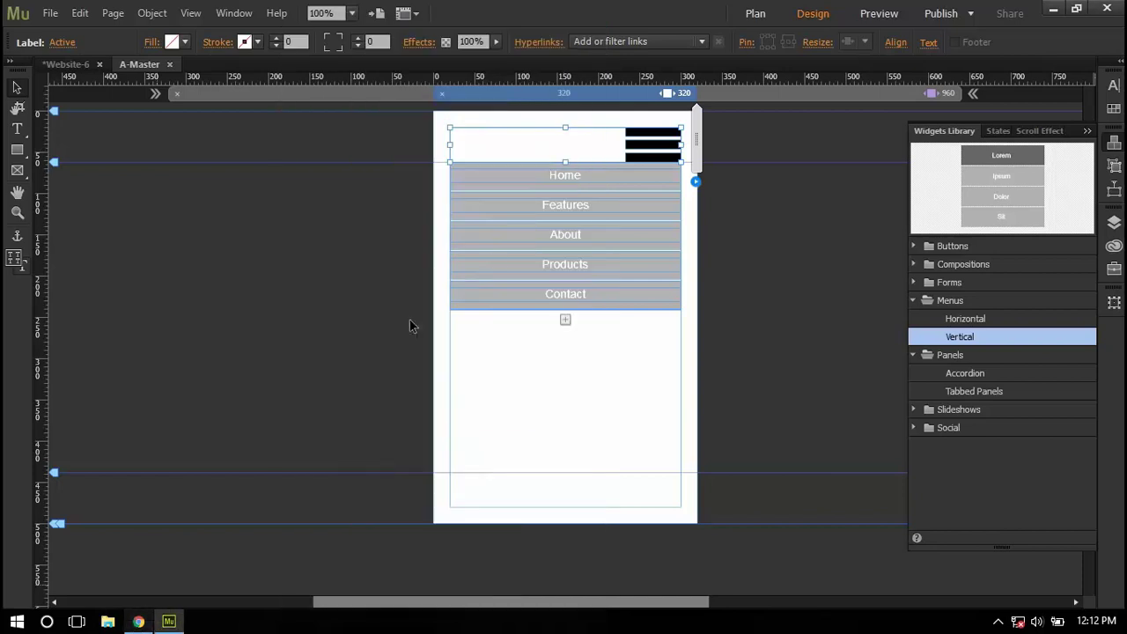
click(531, 151)
click(344, 211)
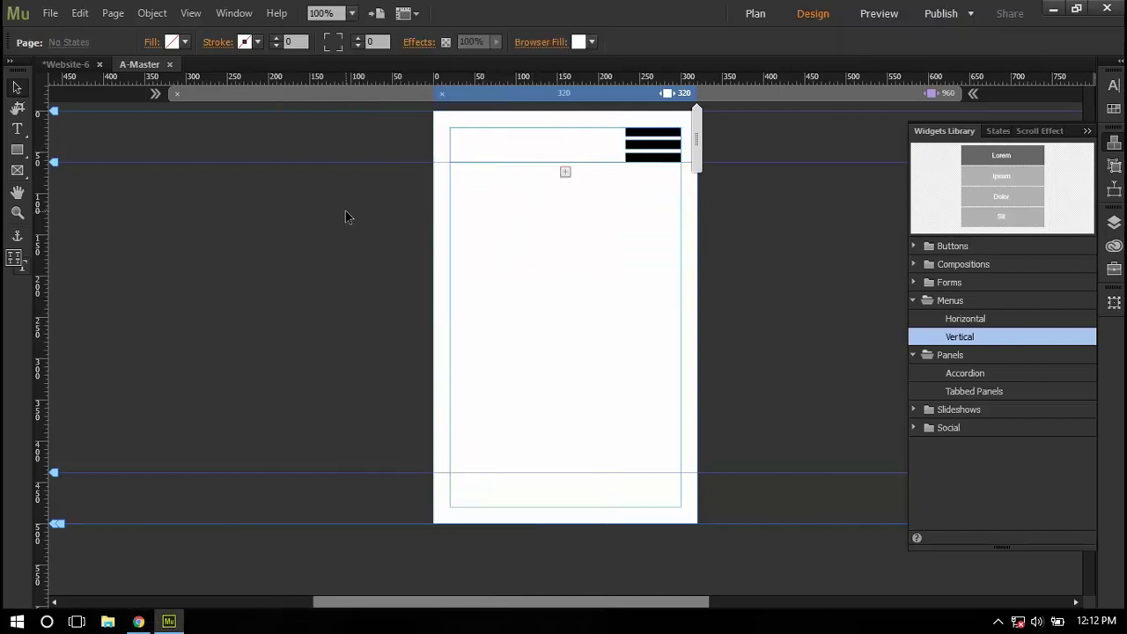
key(ctrl+shift+e)
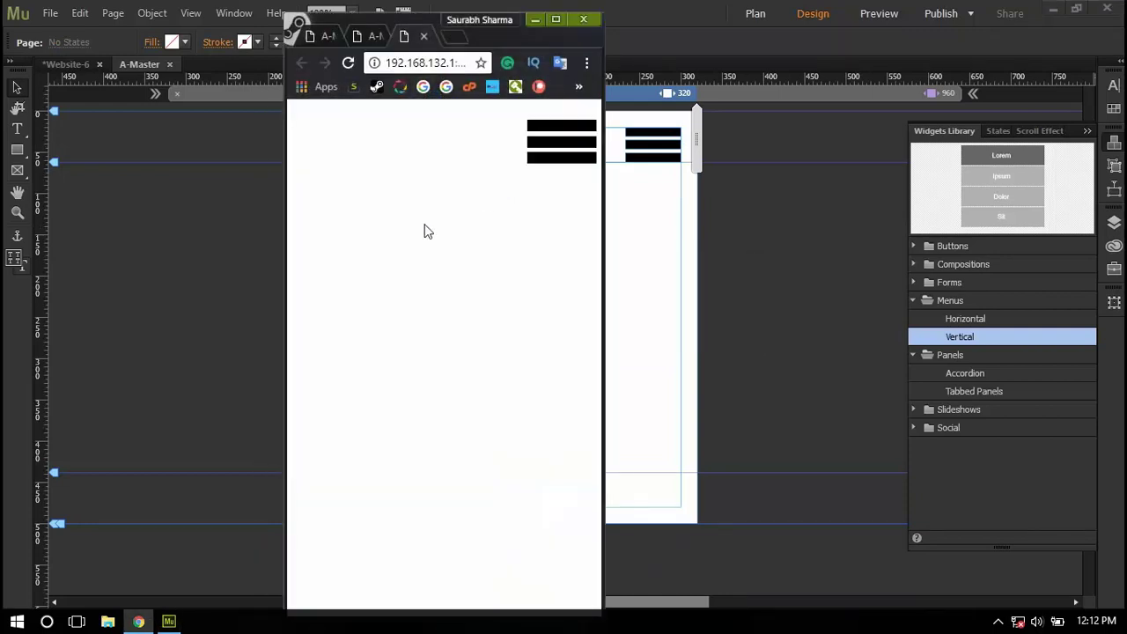
Step: Test the hamburger toggle at mobile width, check the horizontal menu maximized, then minimize Chrome
click(548, 148)
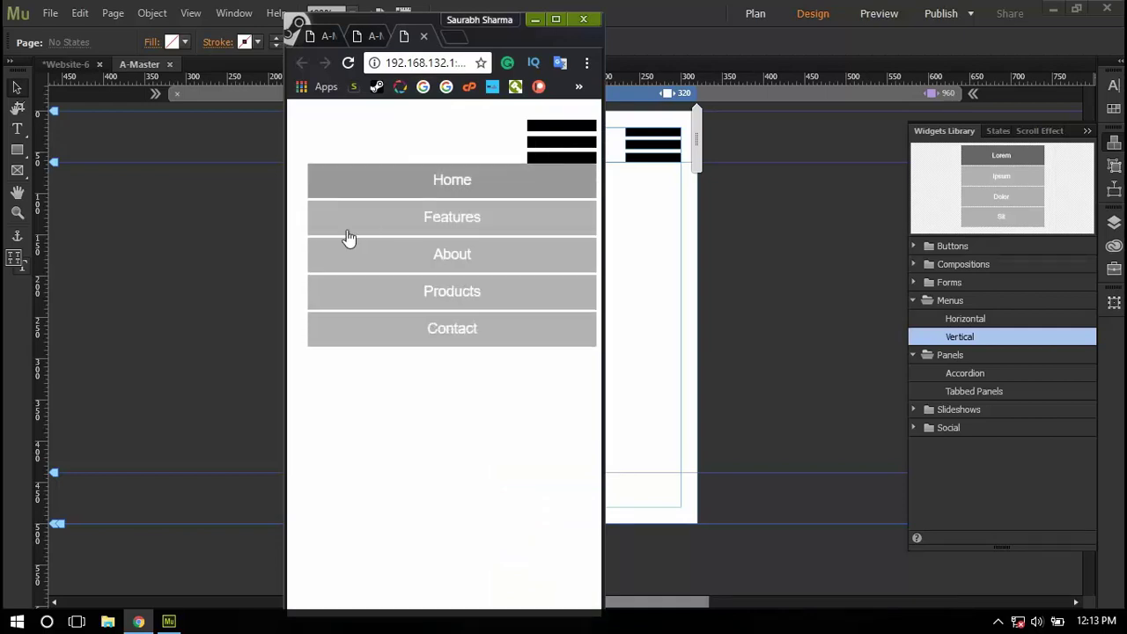
click(547, 141)
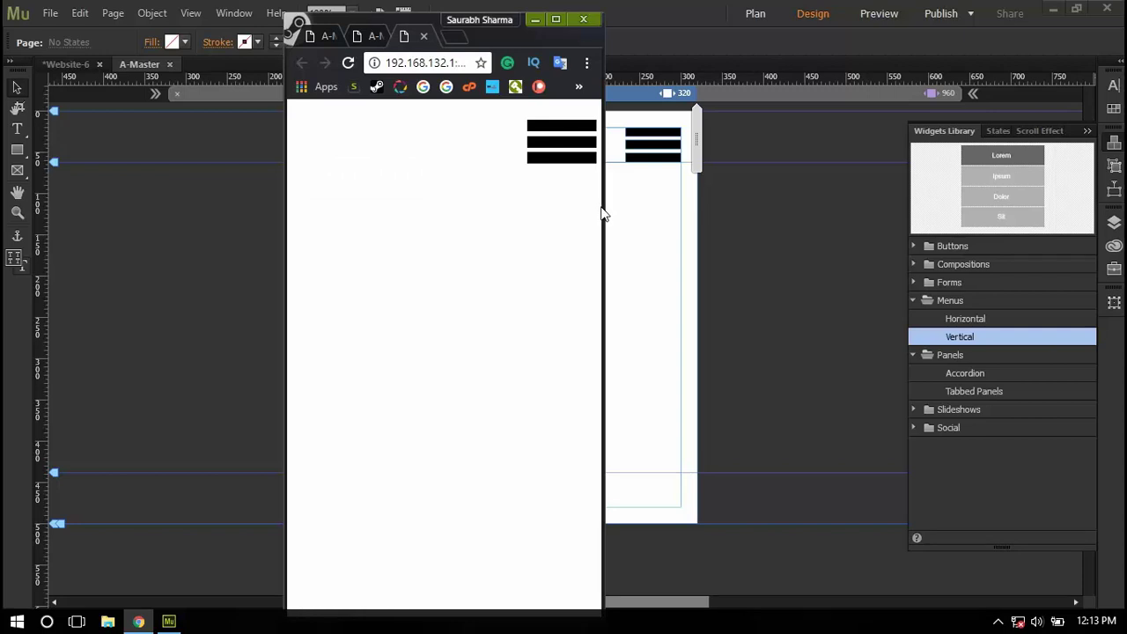
drag(601, 209, 943, 194)
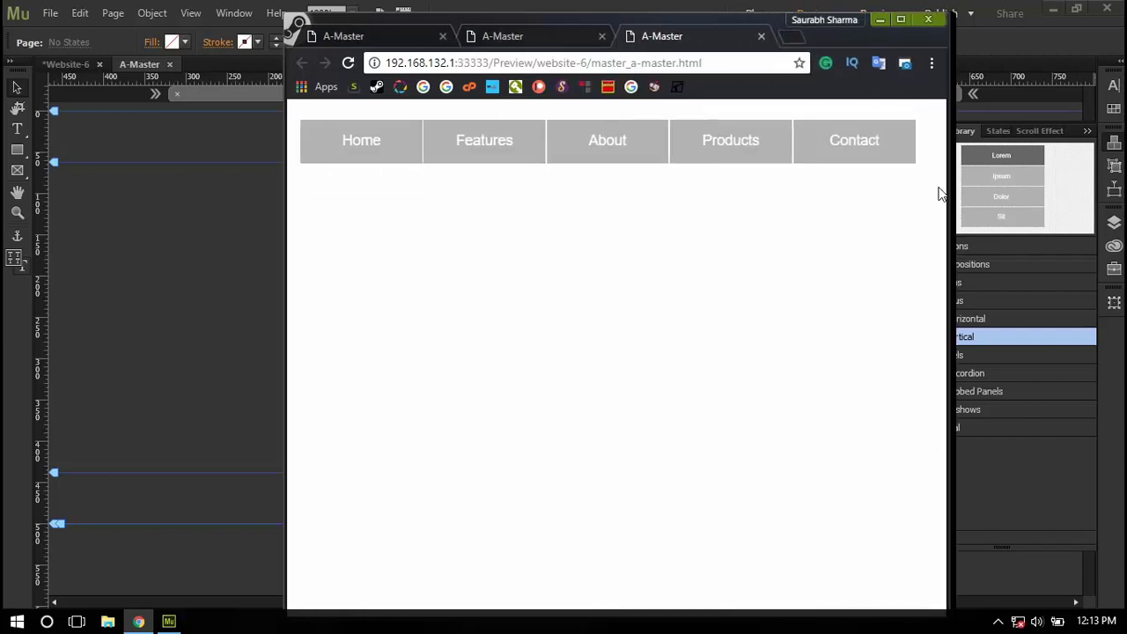
click(901, 20)
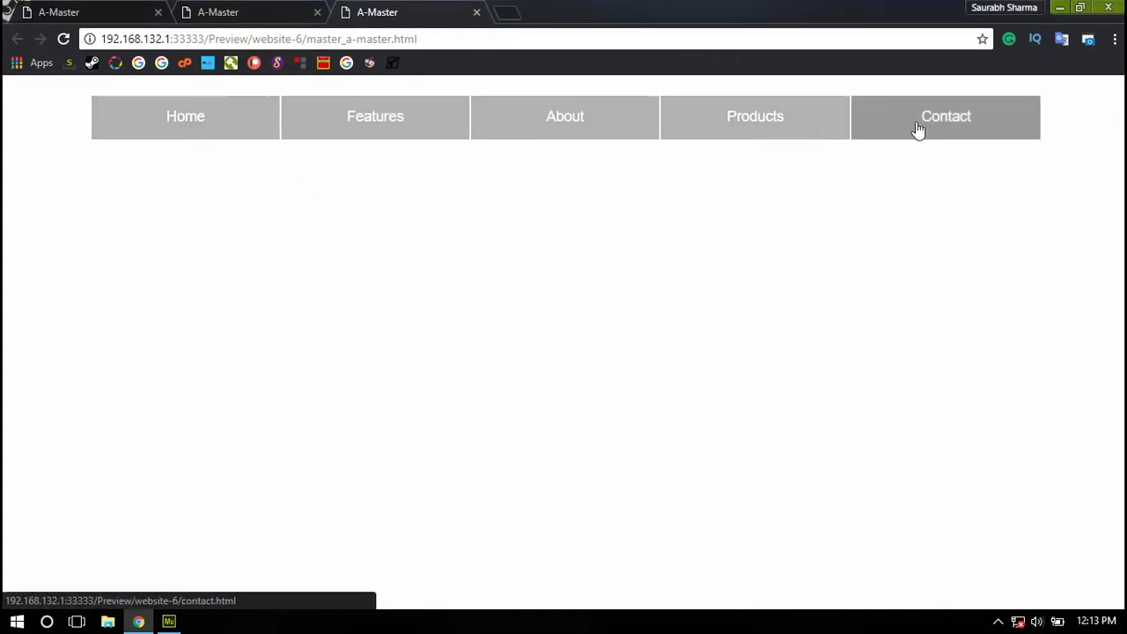
click(1060, 8)
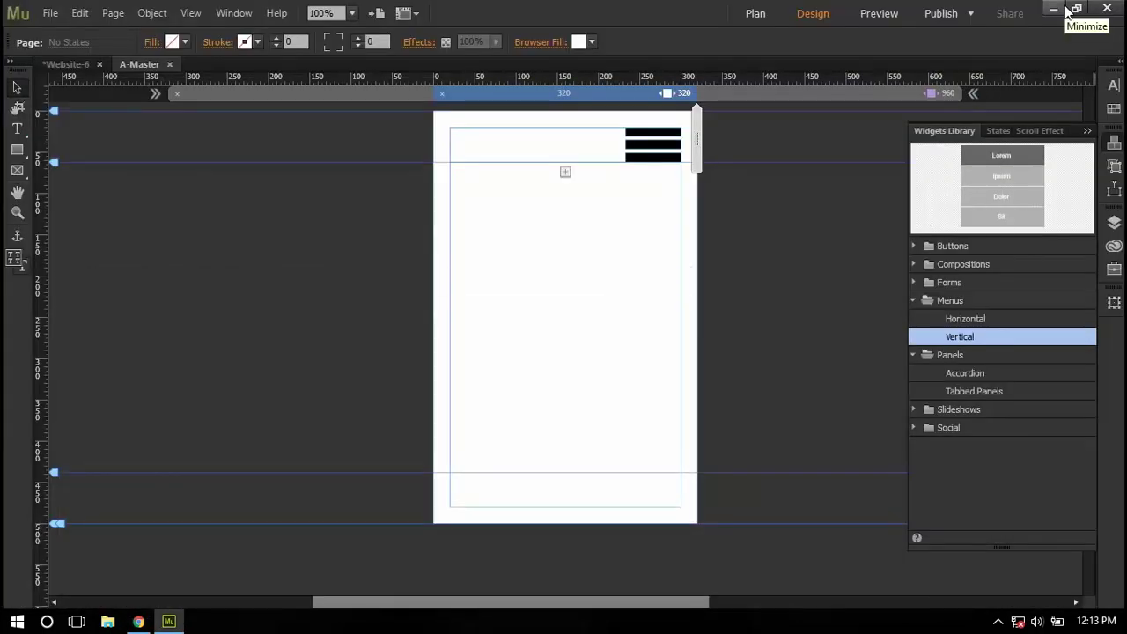
Step: Minimize the Adobe Muse window so only the desktop and taskbar remain
click(1063, 9)
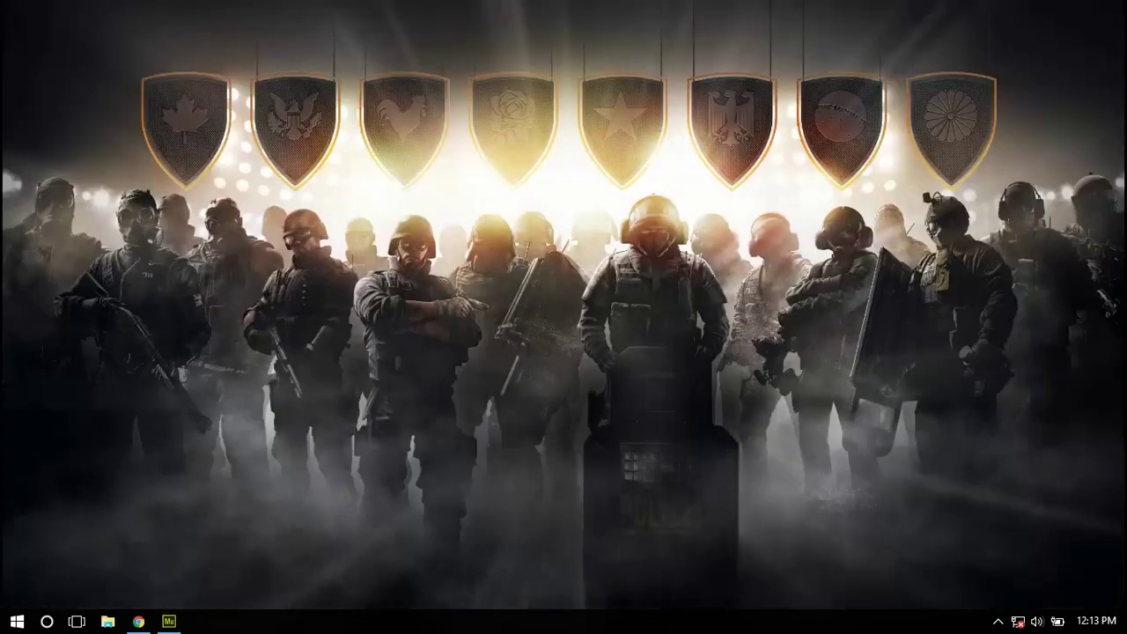